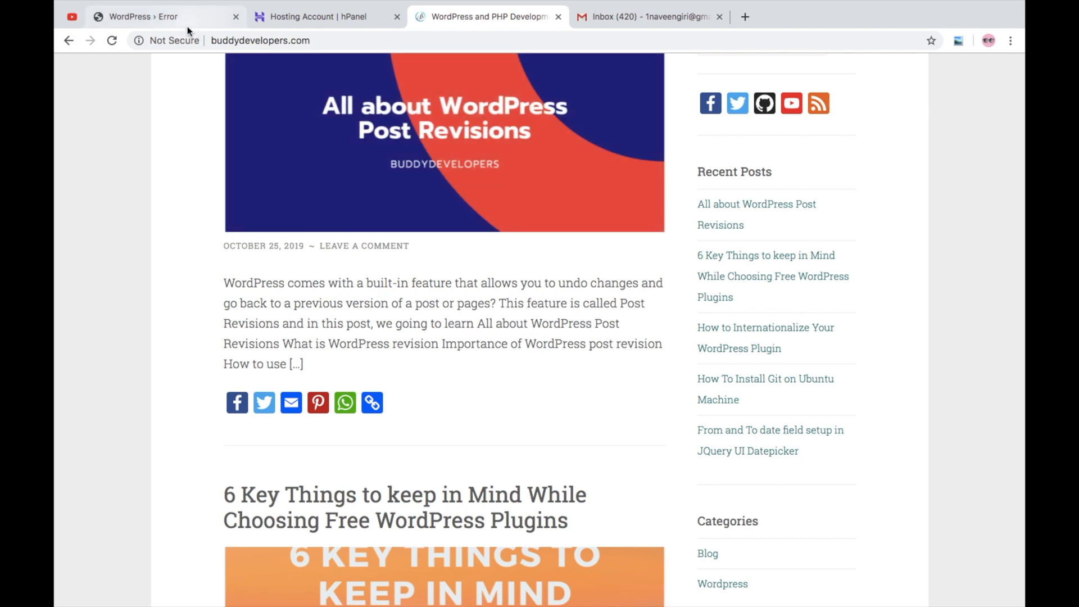
- Switch to the broken site's error page and select its address for editing
left_click(187, 26)
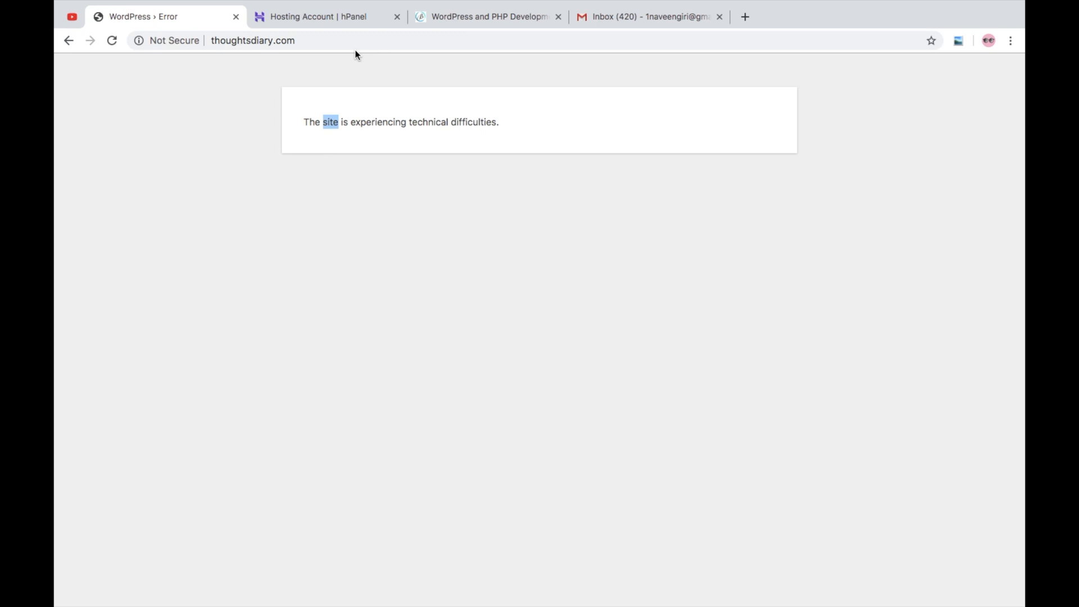
left_click(360, 42)
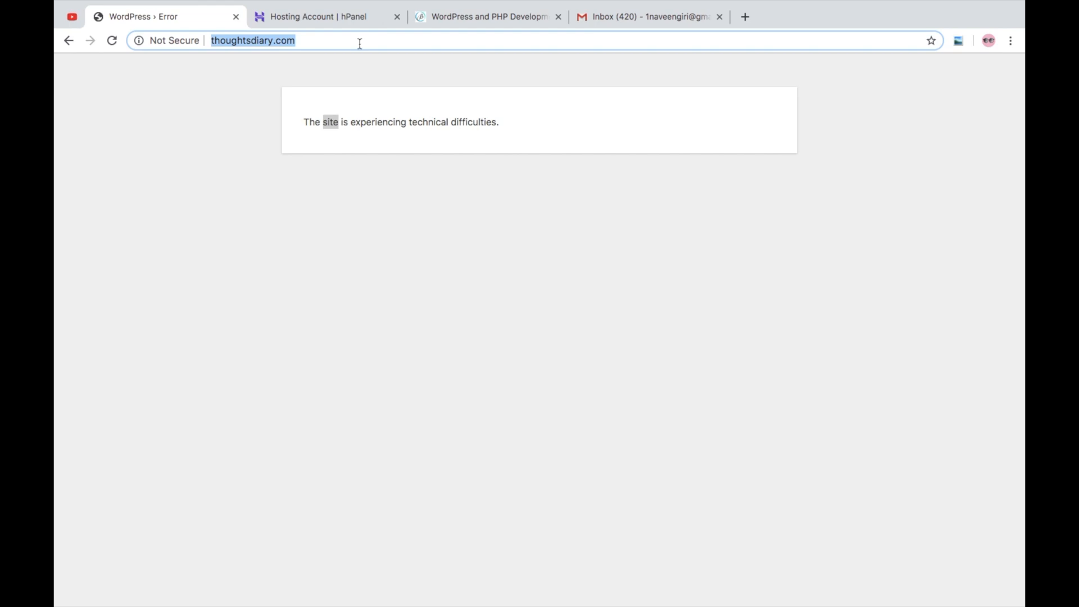
left_click(359, 41)
type("/")
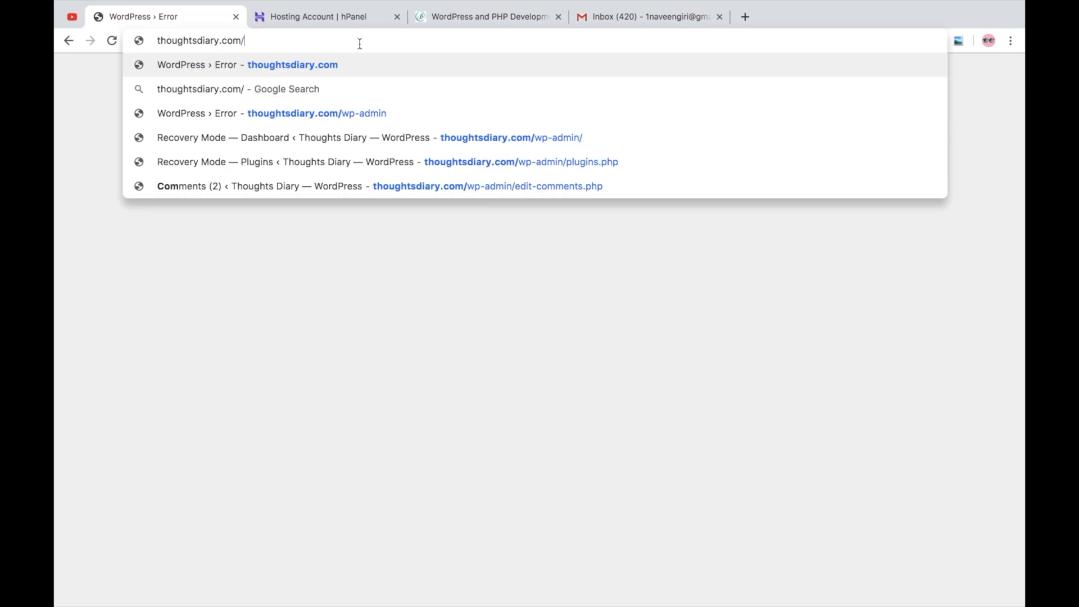
type("w")
- Load the site's /wp-admin address and highlight the message about checking the admin email inbox
key("Return")
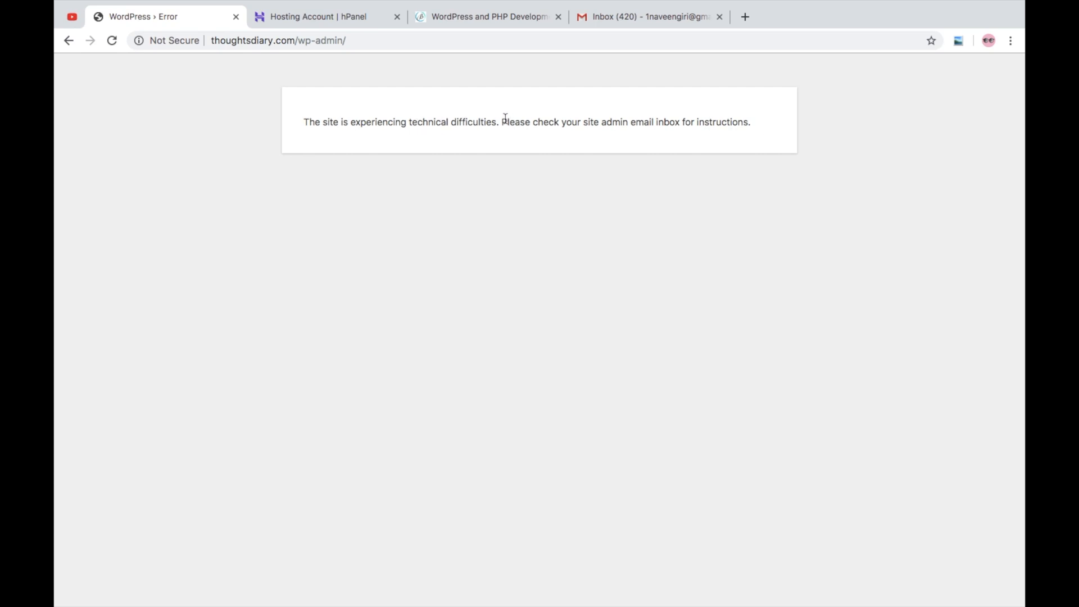
double_click(647, 121)
left_click_drag(501, 122, 726, 135)
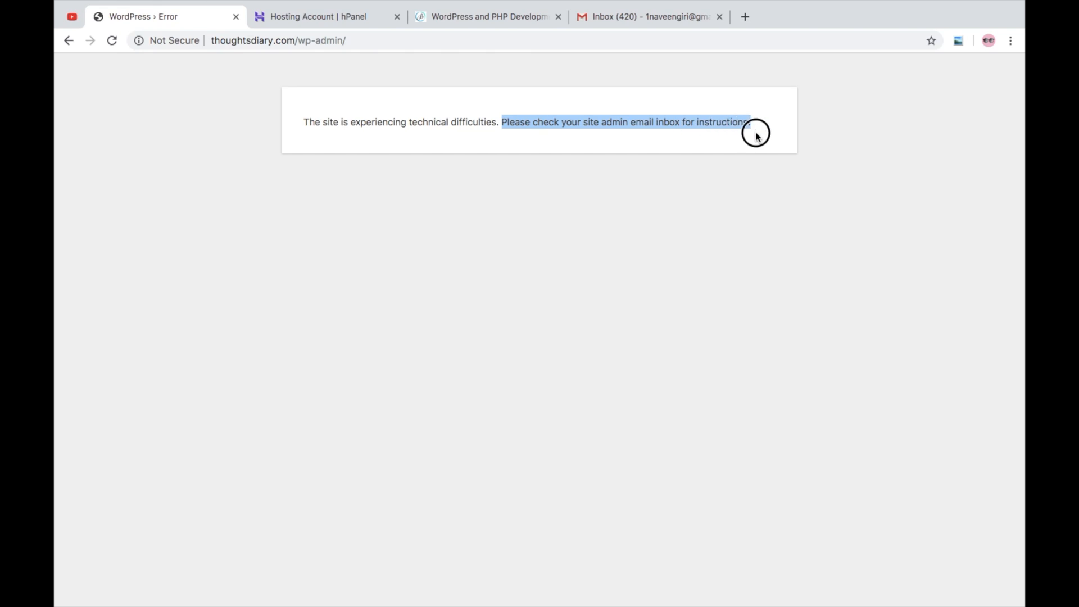
left_click_drag(727, 136, 757, 138)
- Open the '[Thoughts Diary] Your Site is Experiencing a Technical Issue' email and its recovery mode link
left_click(657, 18)
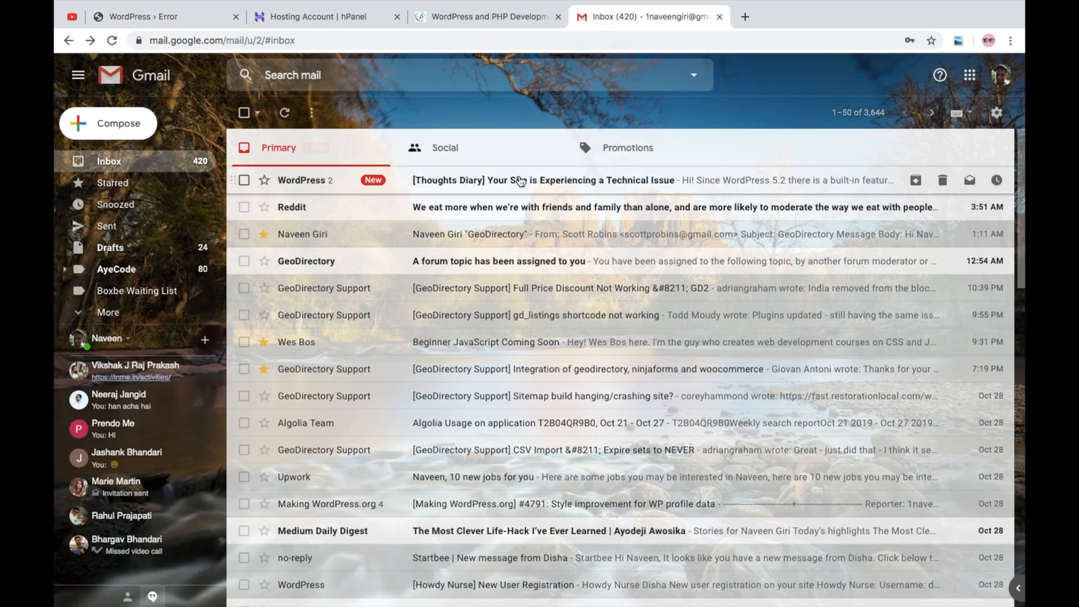
left_click(497, 179)
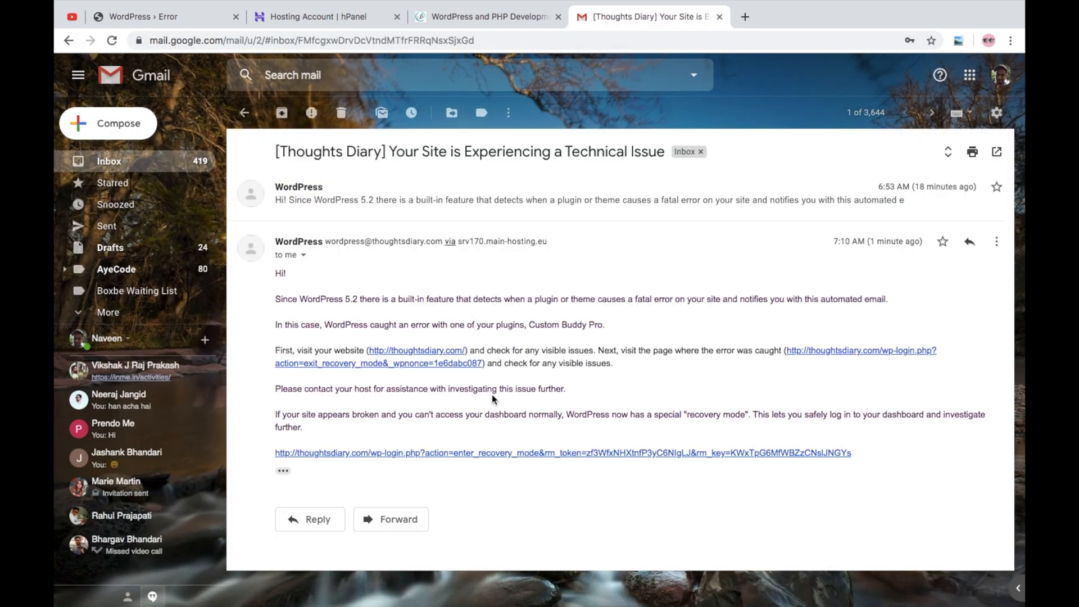
right_click(514, 455)
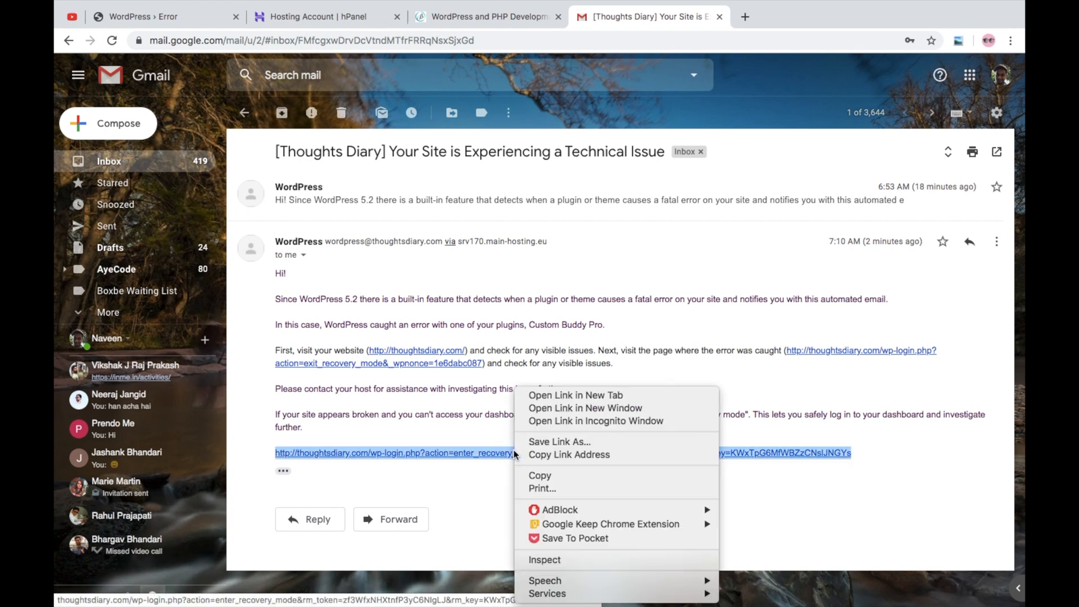
left_click(446, 304)
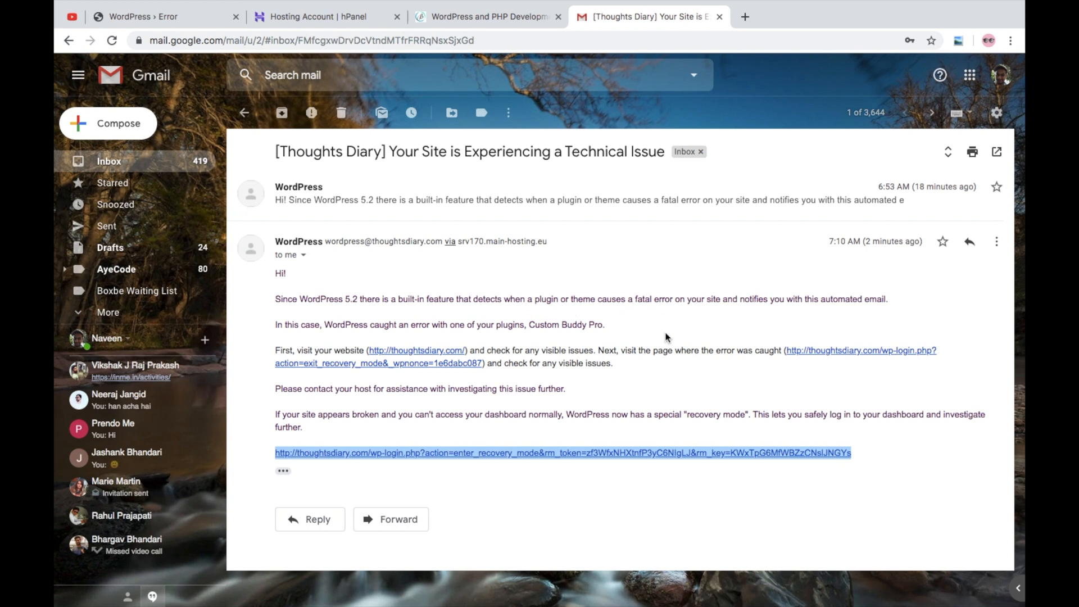
right_click(517, 459)
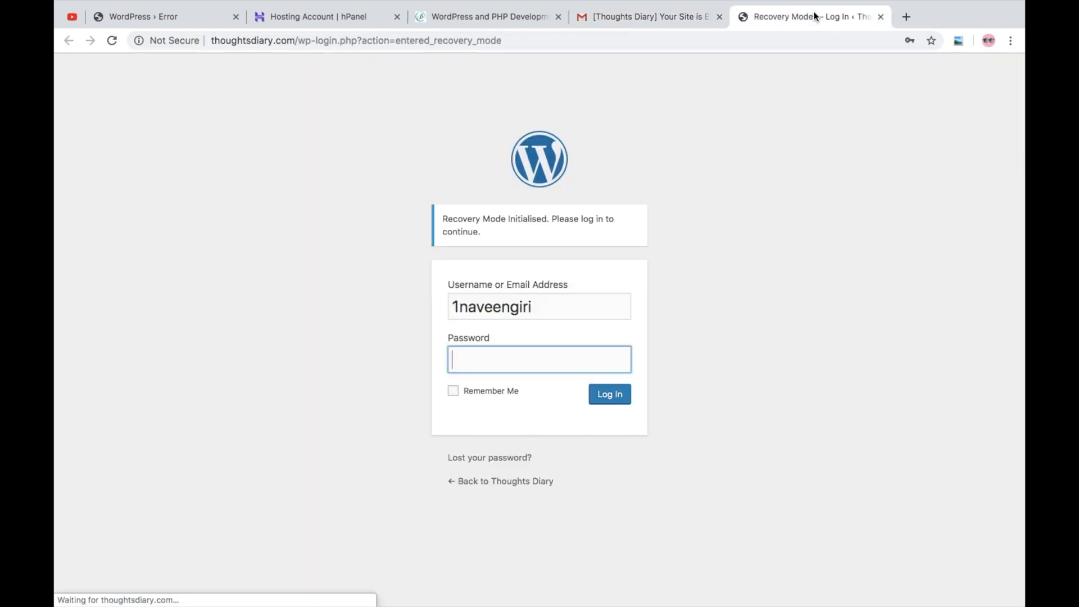
- Log in to recovery mode with the saved password
left_click(520, 364)
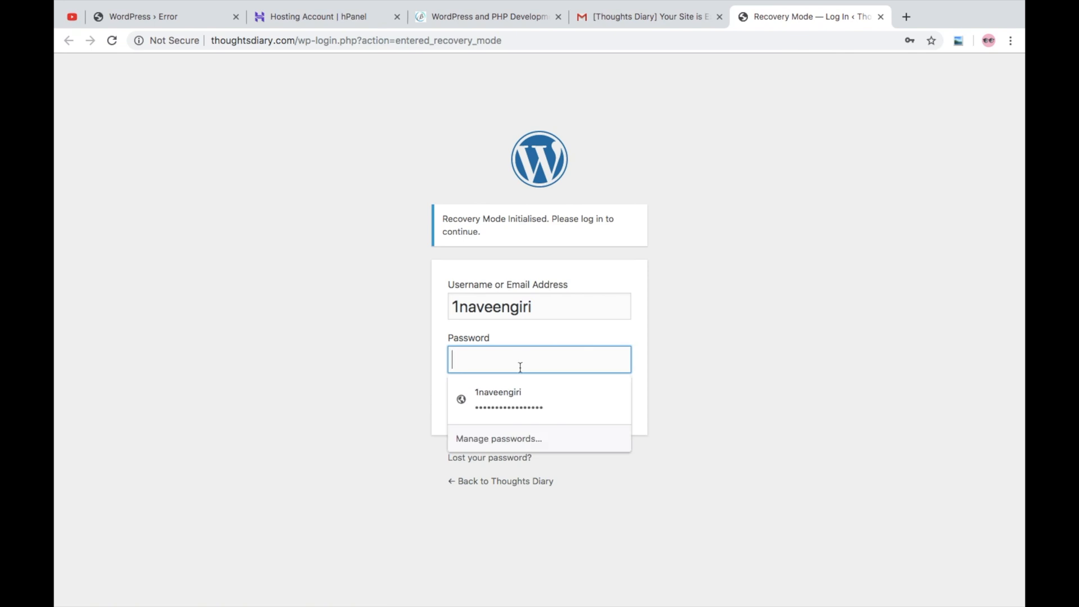
left_click(528, 392)
left_click(610, 393)
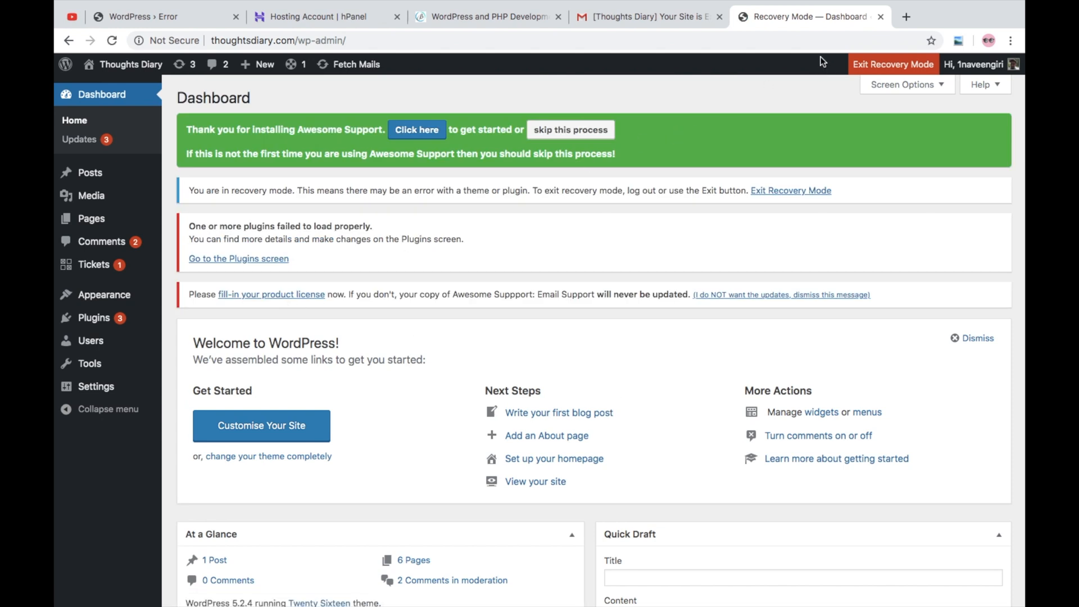
- View Installed Plugins, highlight Custom Buddy Pro's syntax error and deactivate it
left_click(120, 321)
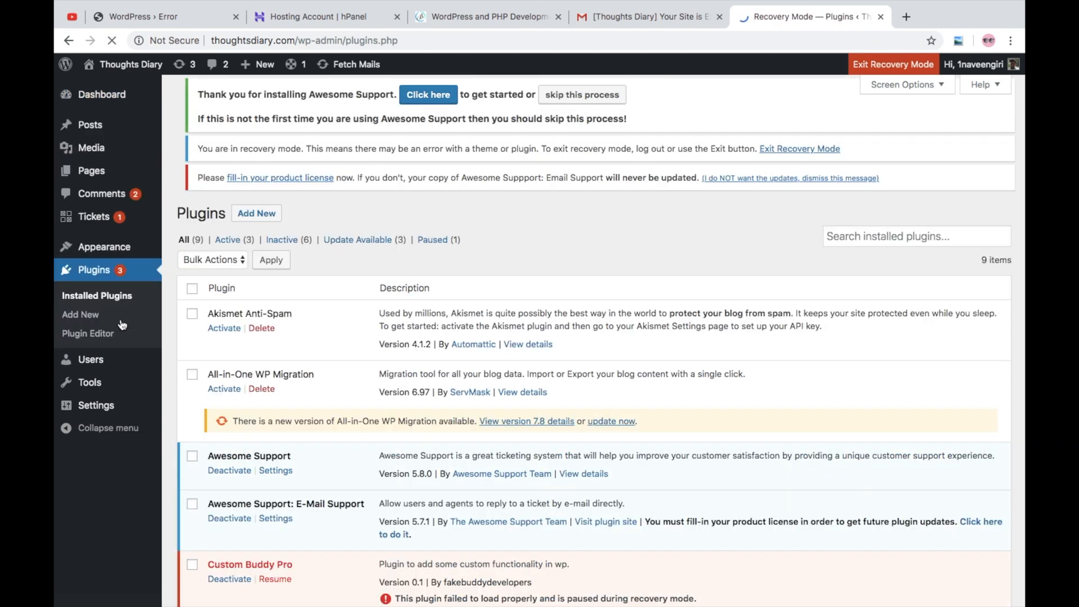
scroll(335, 296, "down", 5)
scroll(335, 296, "down", 1)
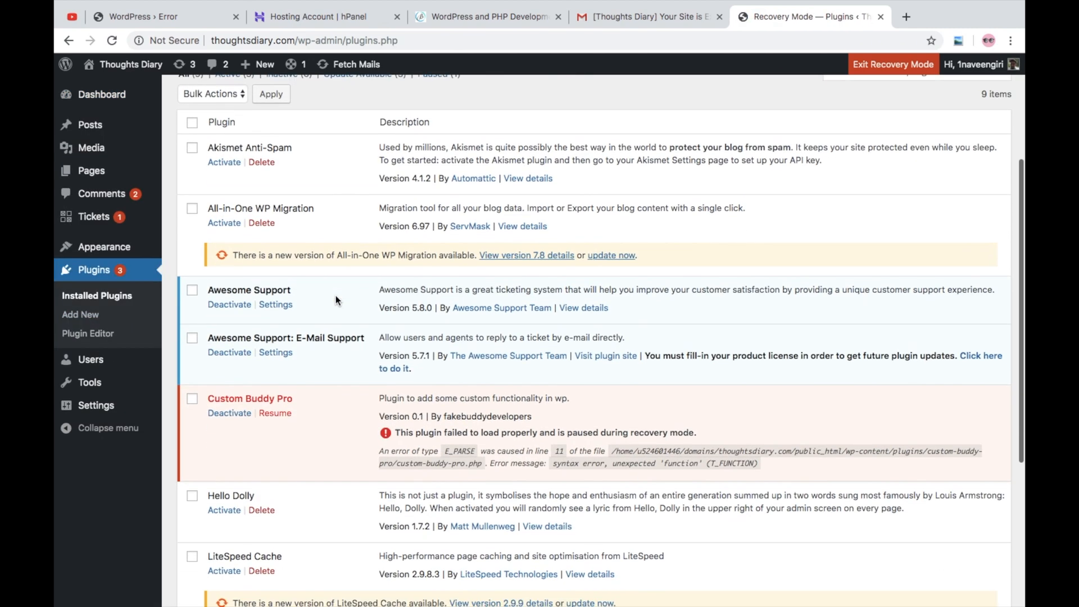
scroll(336, 295, "down", 1)
scroll(336, 296, "down", 2)
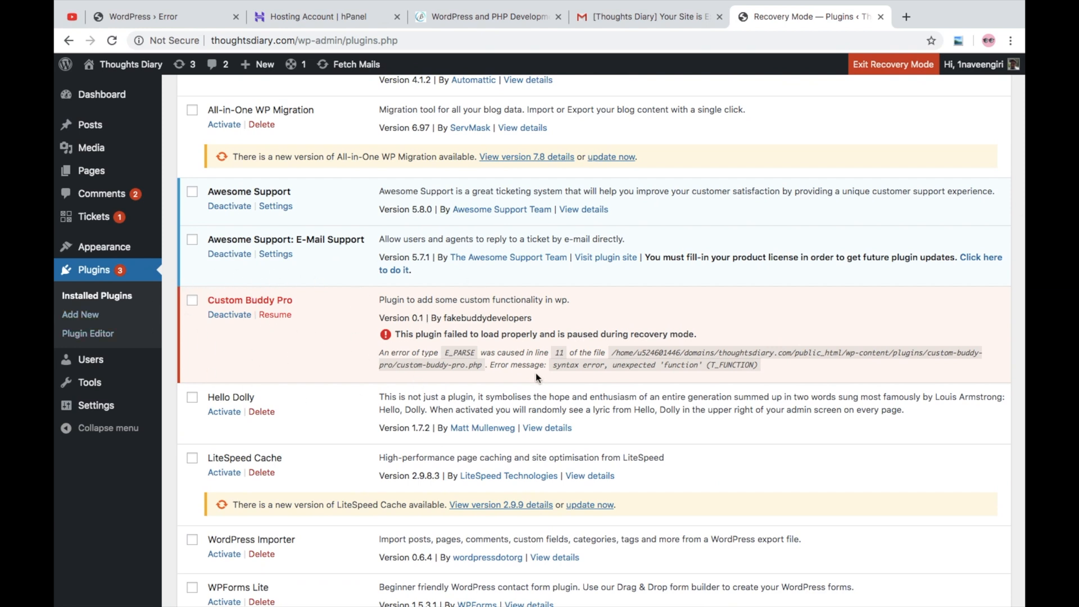
left_click_drag(382, 355, 778, 369)
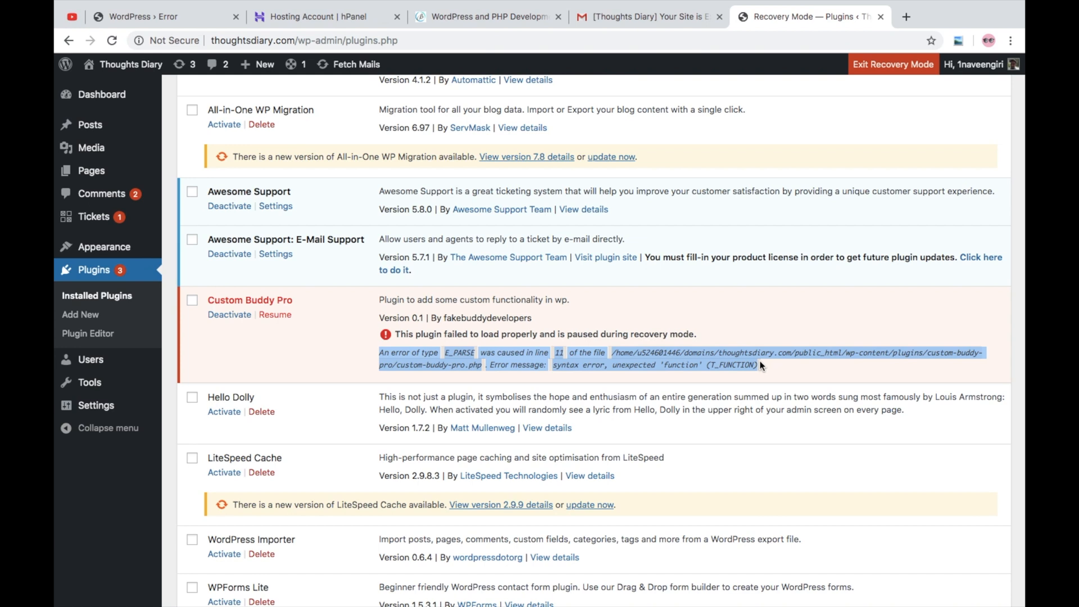
left_click(224, 317)
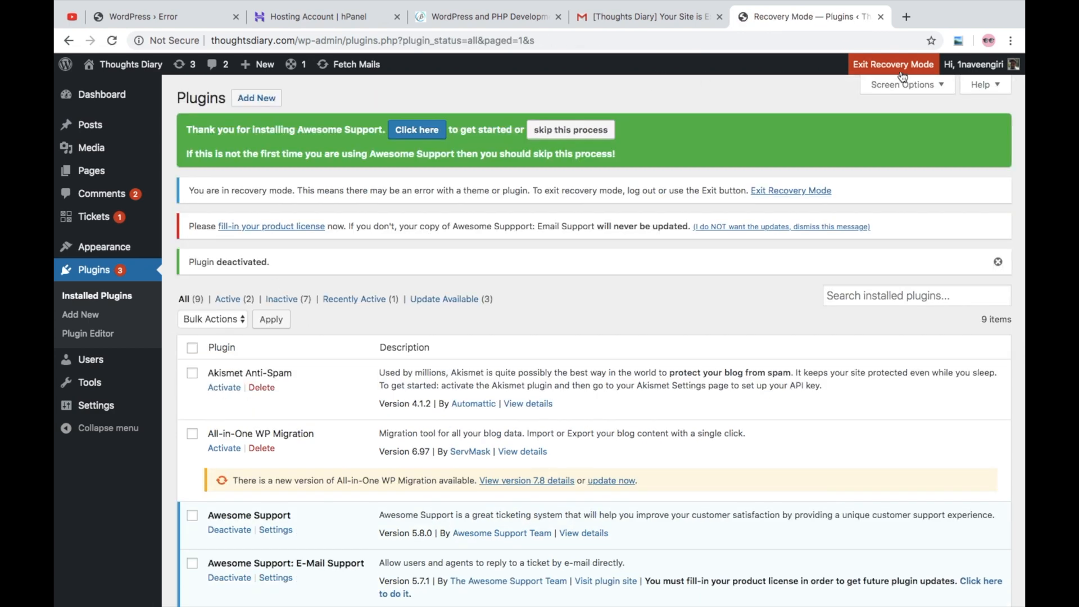
- Reload the broken site's page to confirm the homepage now works
left_click(174, 22)
scroll(172, 145, "left", 5)
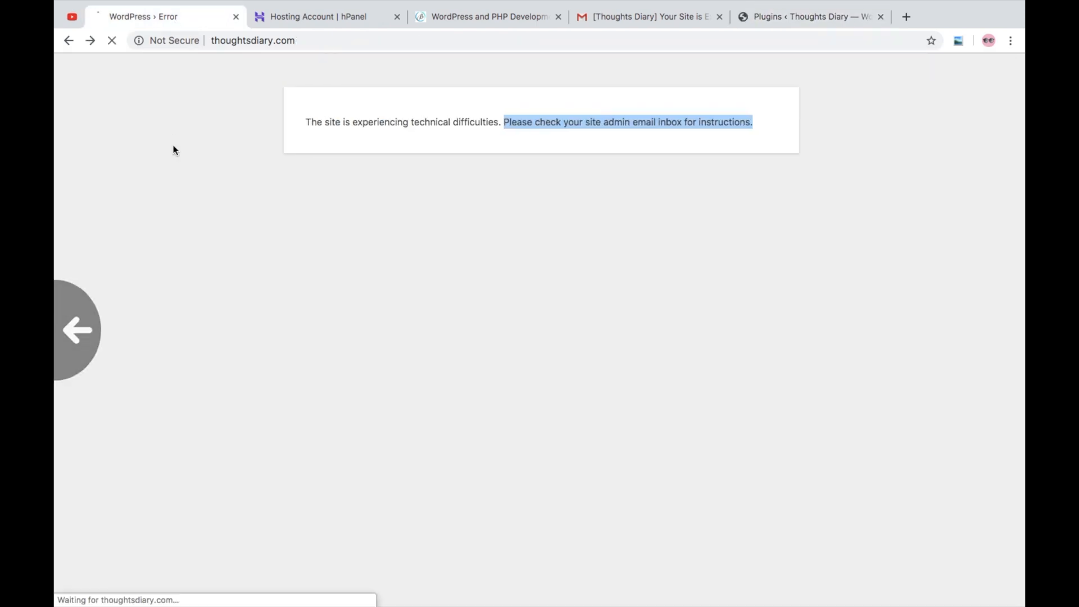
left_click(110, 41)
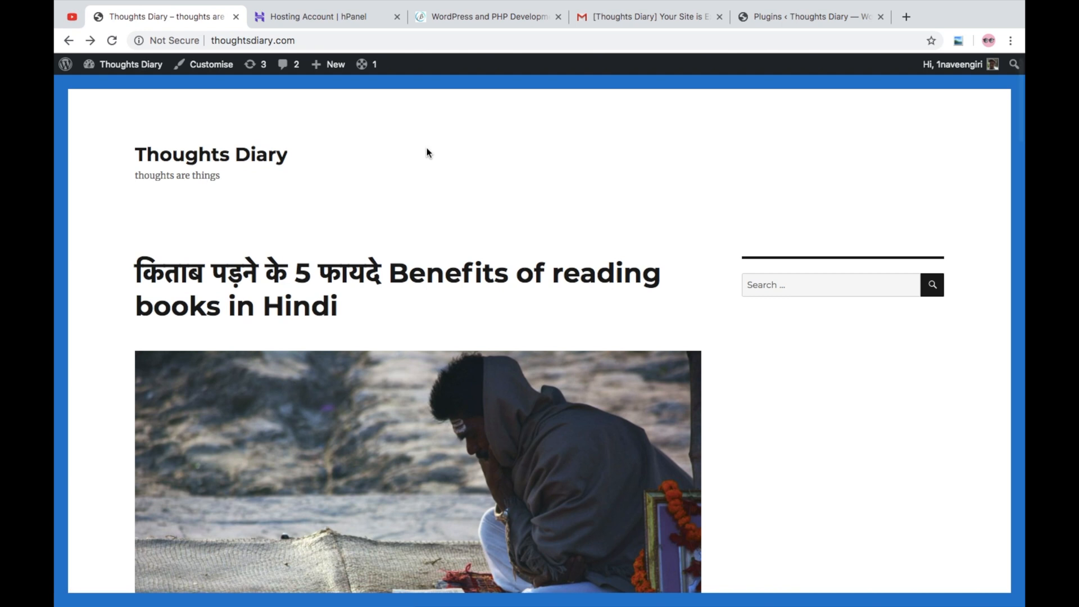
scroll(427, 148, "down", 2)
scroll(428, 155, "up", 4)
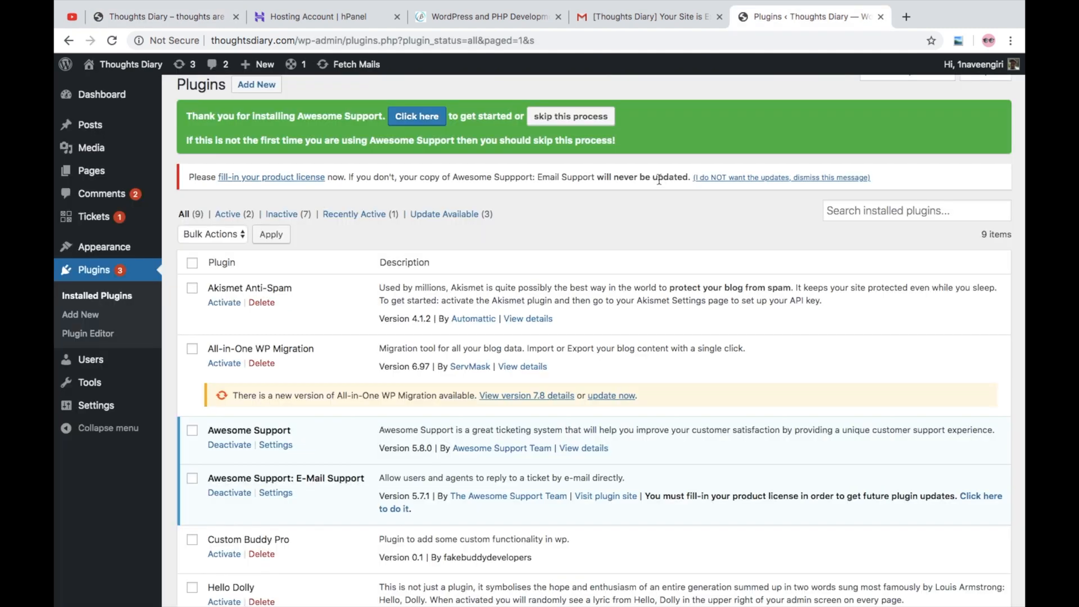
scroll(470, 163, "down", 2)
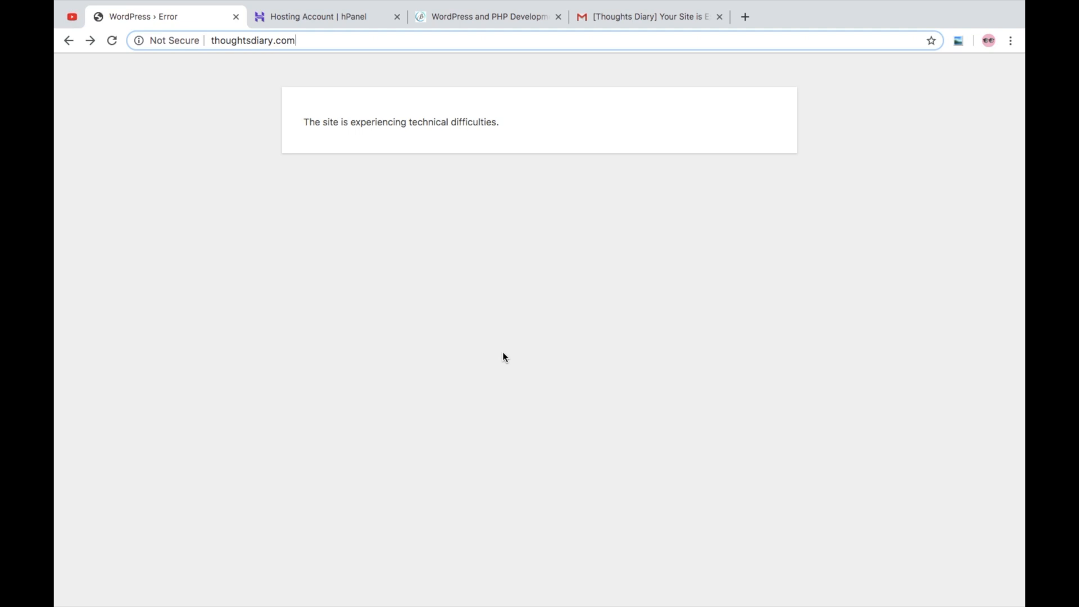
- Load thoughtsdiary.com/wp-admin, see the error again, and switch to the Hostinger hosting panel
key("Return")
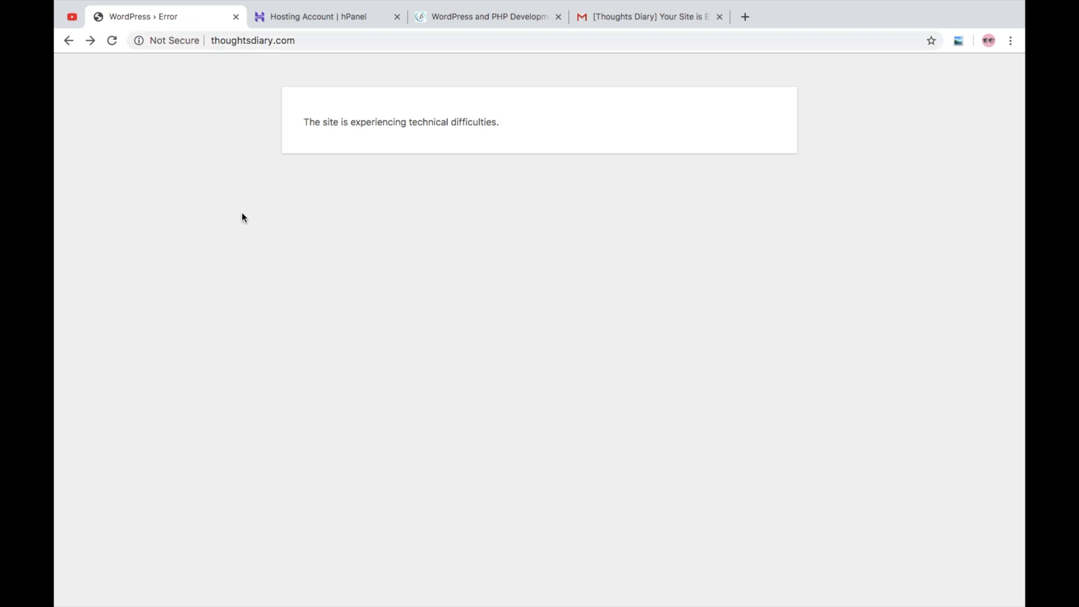
left_click(364, 46)
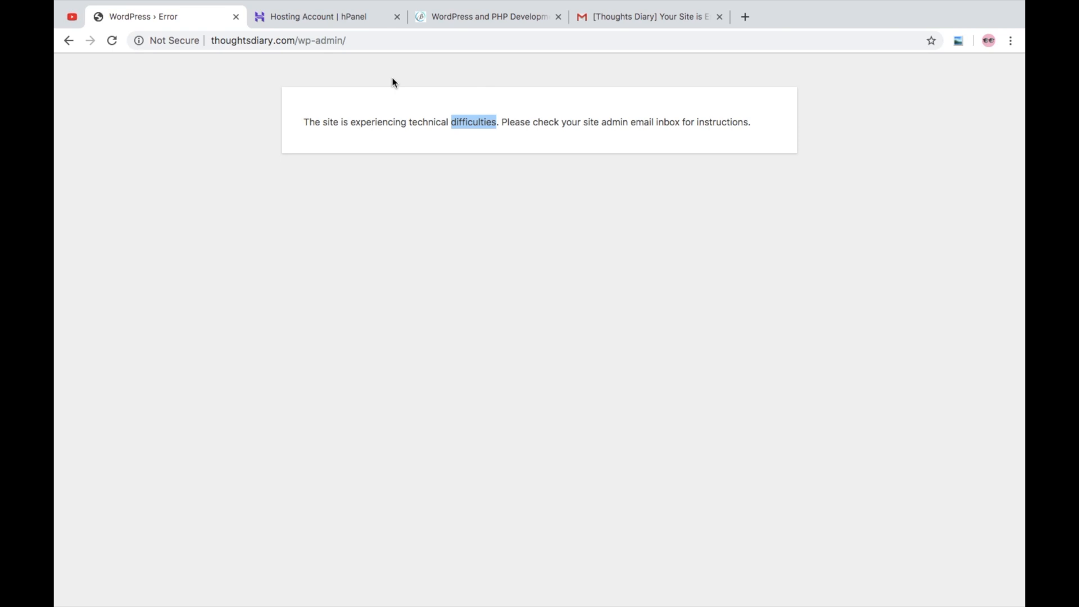
left_click(344, 18)
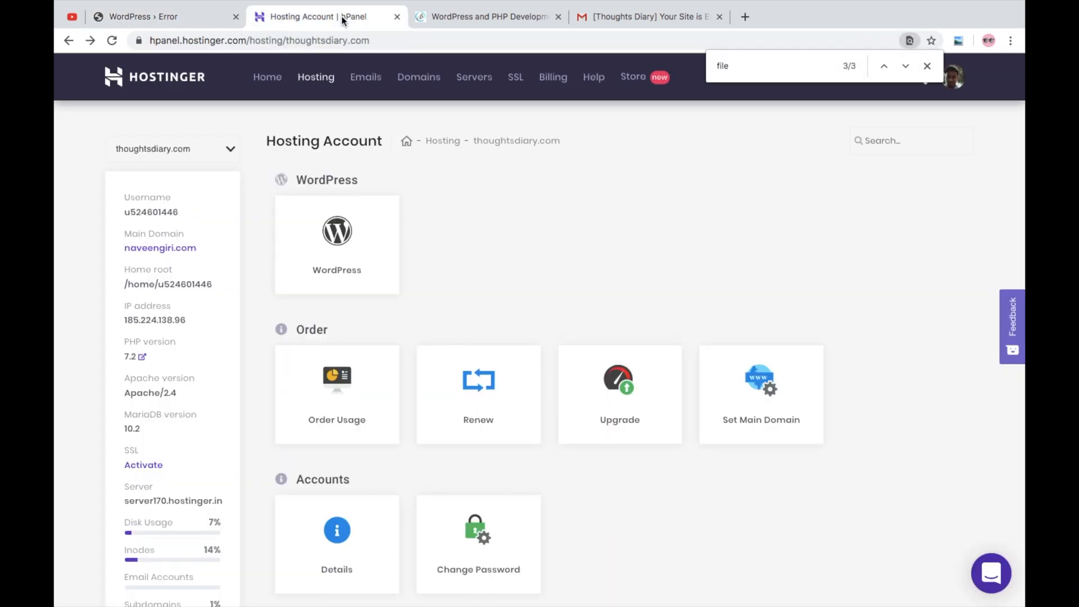
scroll(589, 238, "down", 2)
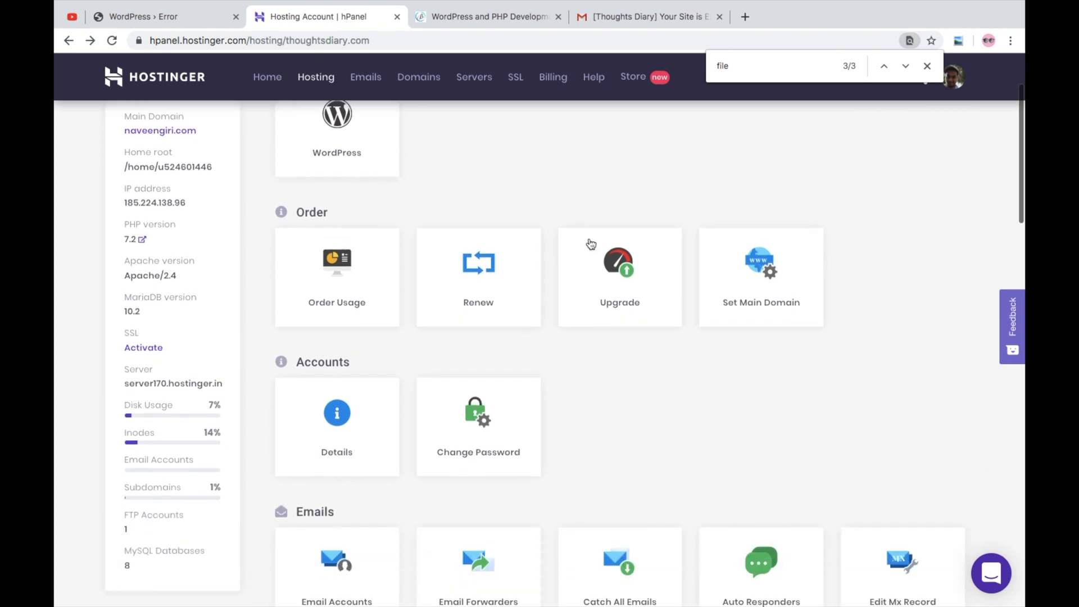
- Close the find bar and launch File Manager from the Files section
left_click(927, 66)
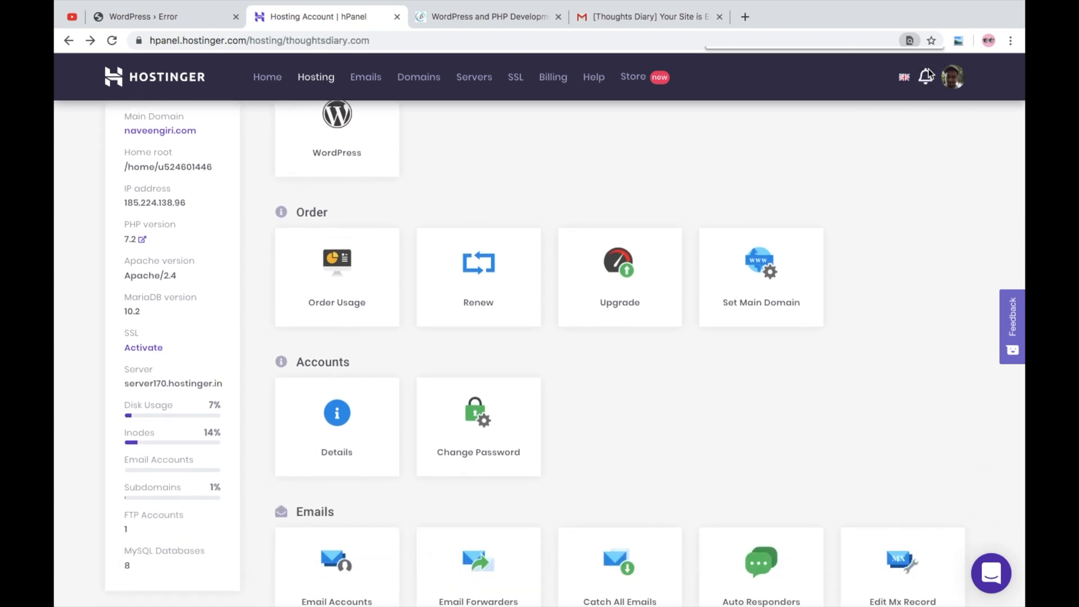
scroll(826, 271, "down", 3)
scroll(825, 270, "down", 2)
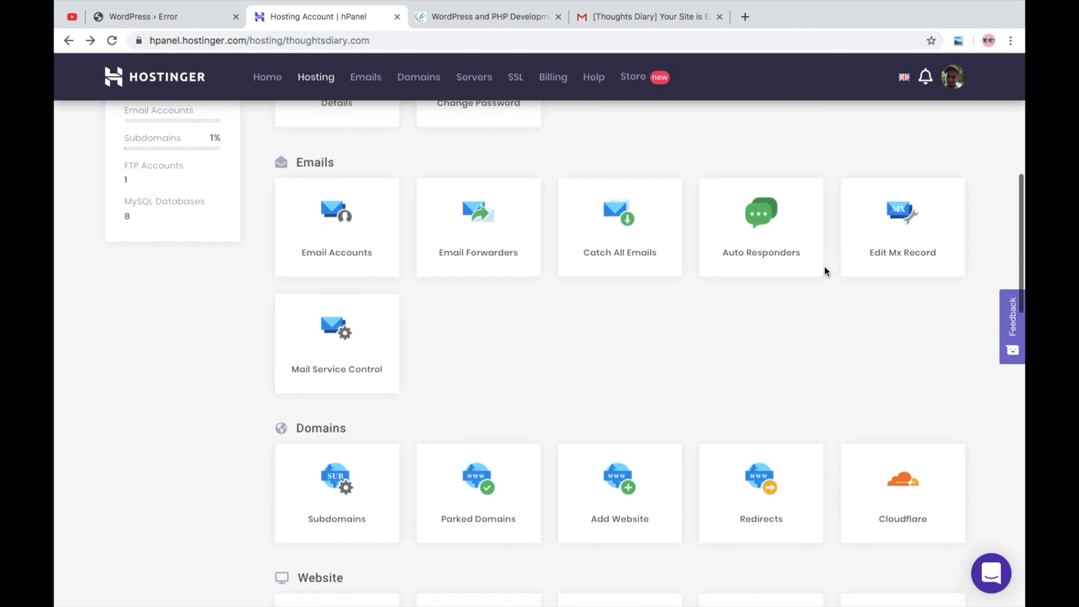
scroll(825, 270, "up", 3)
scroll(825, 271, "up", 3)
scroll(825, 270, "down", 3)
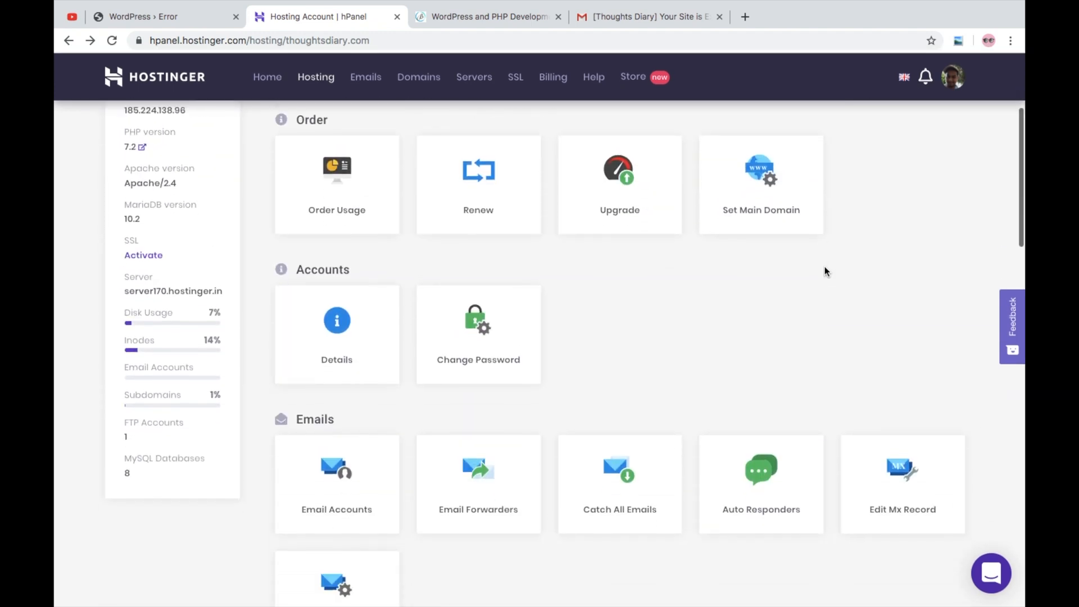
scroll(825, 270, "down", 2)
scroll(825, 271, "down", 3)
scroll(824, 271, "down", 5)
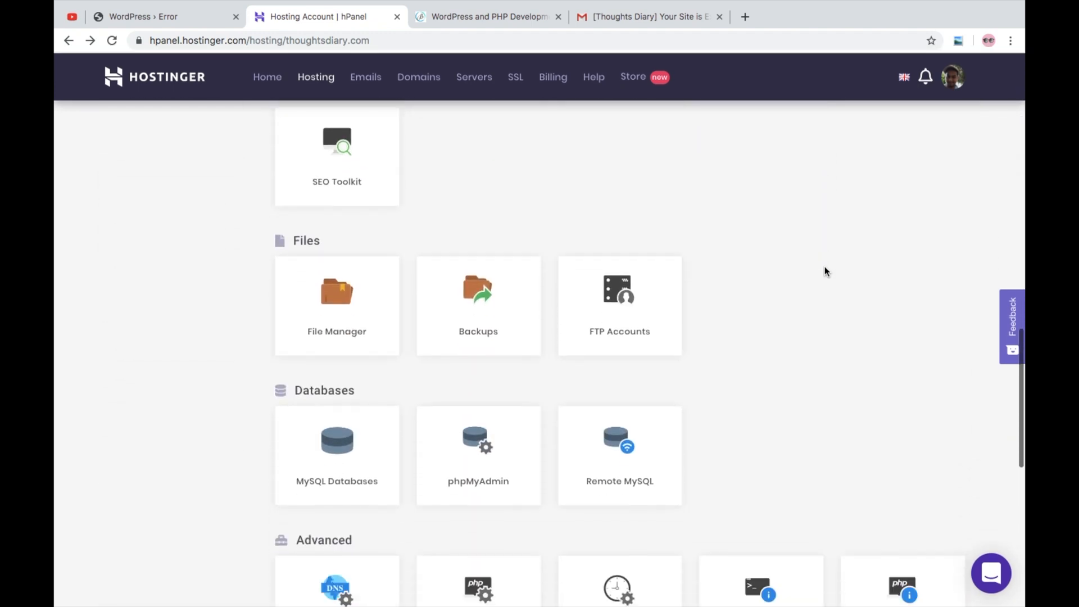
left_click(348, 300)
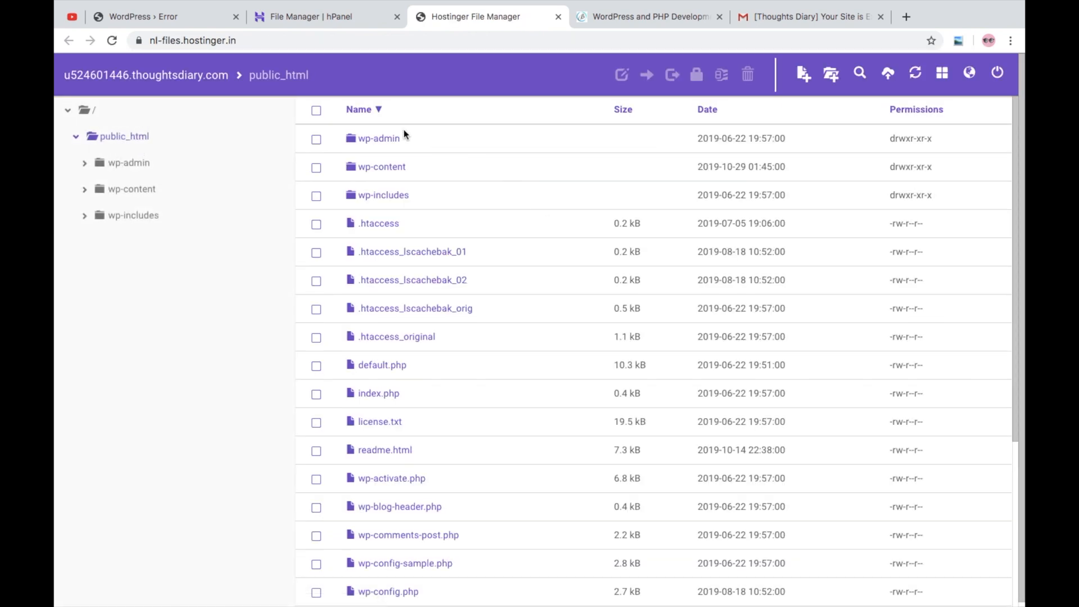
- Browse into wp-content and its plugins folder listing custom-buddy-pro
double_click(373, 171)
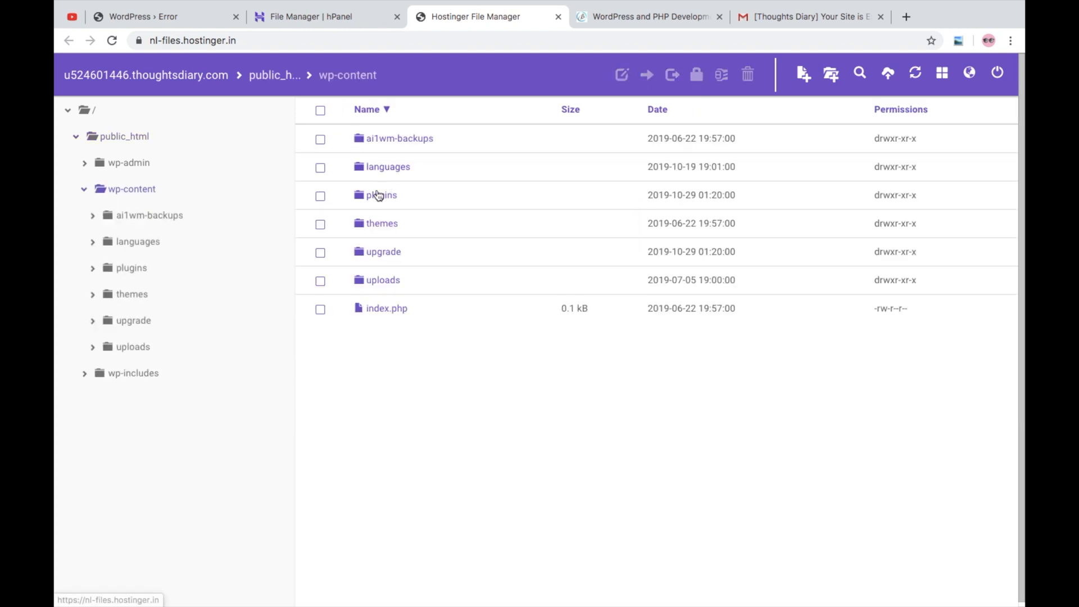
double_click(379, 195)
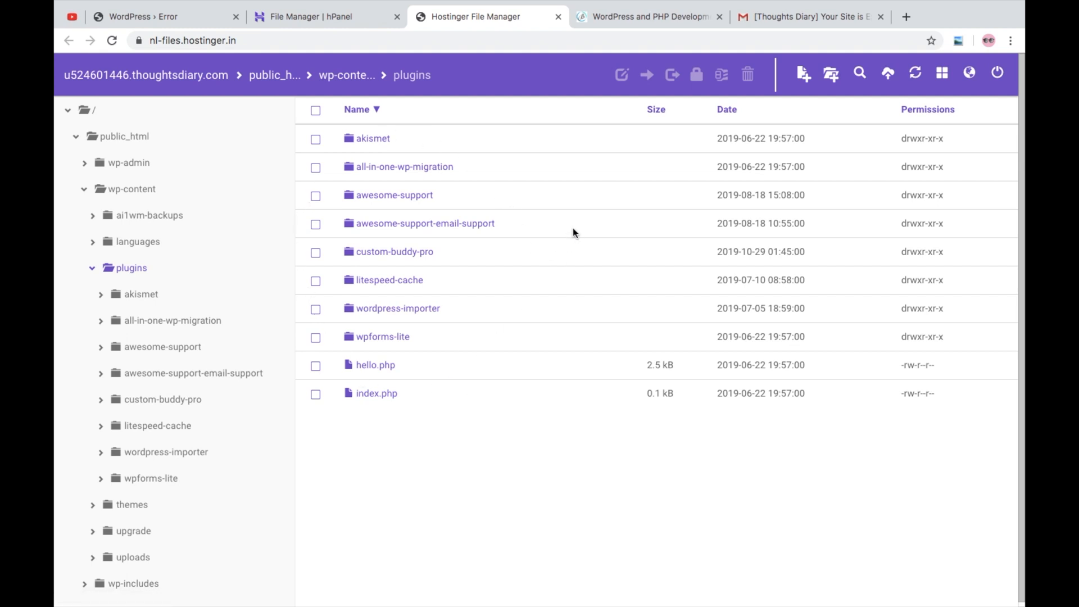
left_click(357, 78)
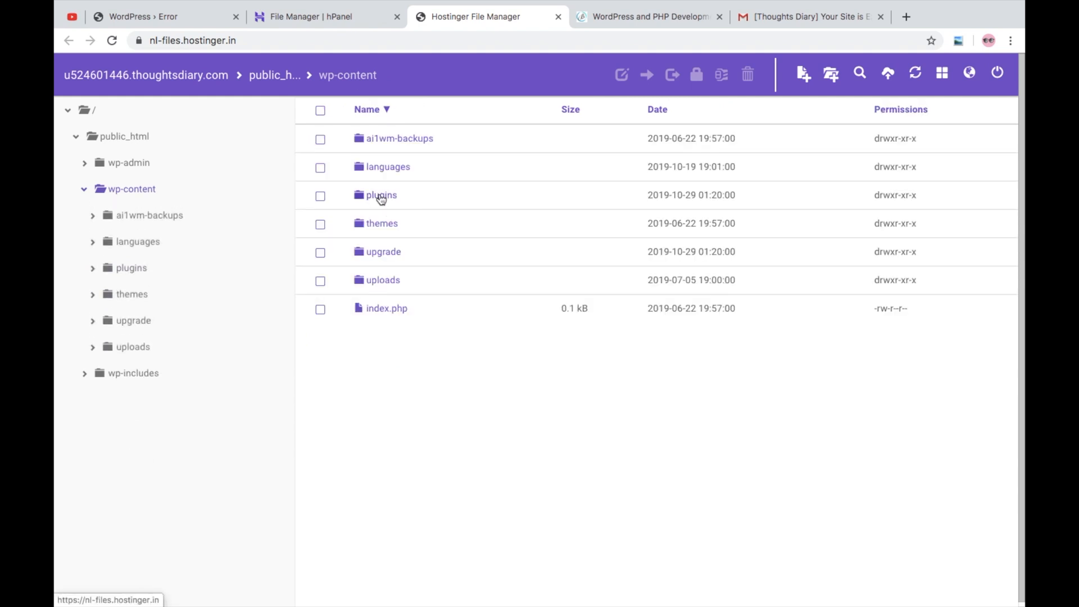
left_click(380, 198)
double_click(379, 197)
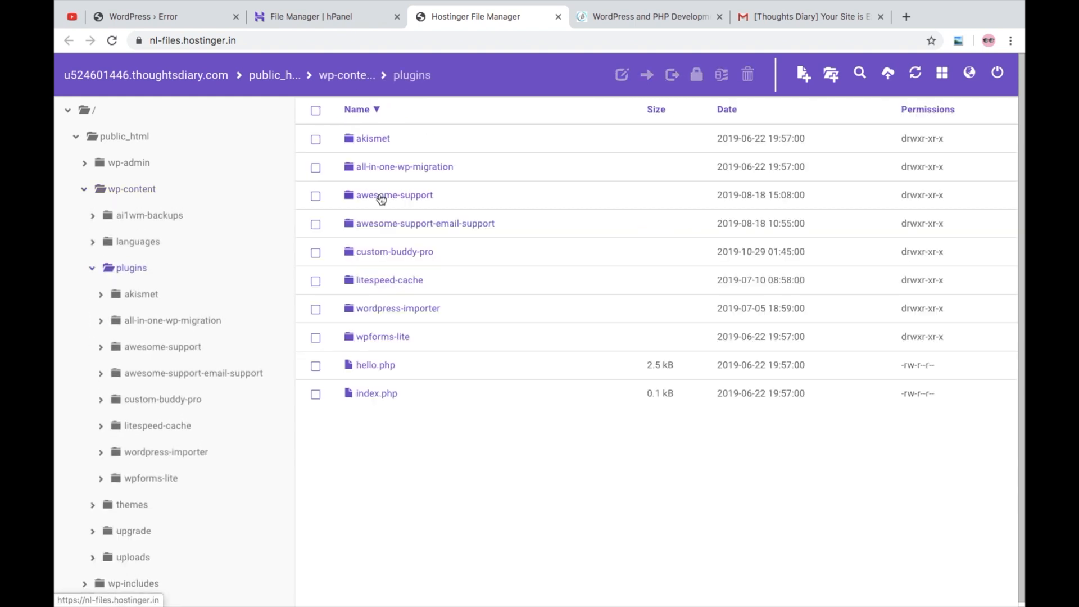
- Back in wp-content, rename the plugins folder to plugins.old
left_click(345, 76)
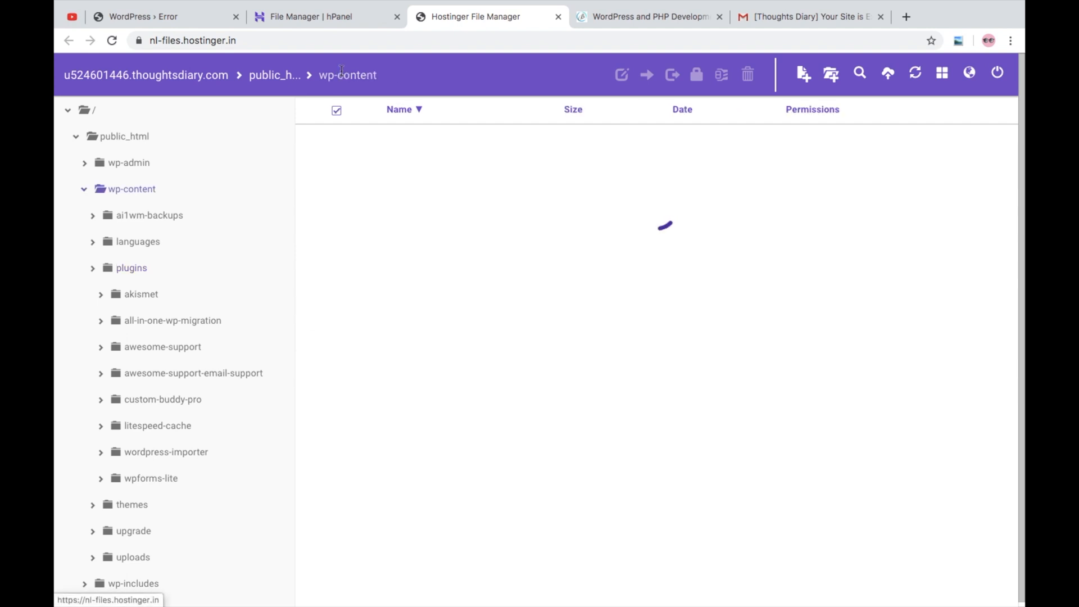
right_click(381, 198)
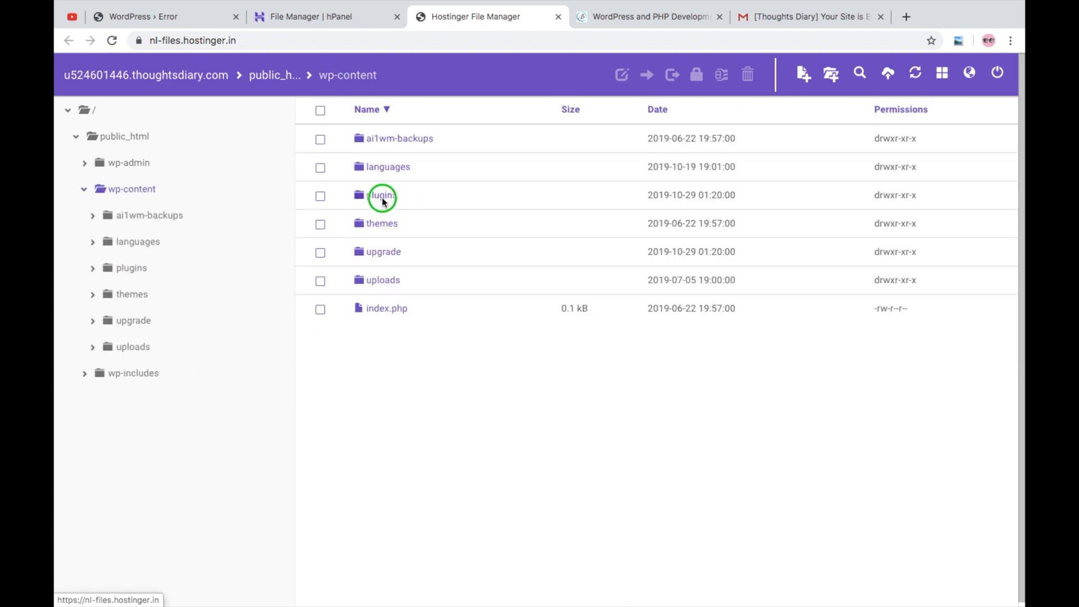
left_click(439, 242)
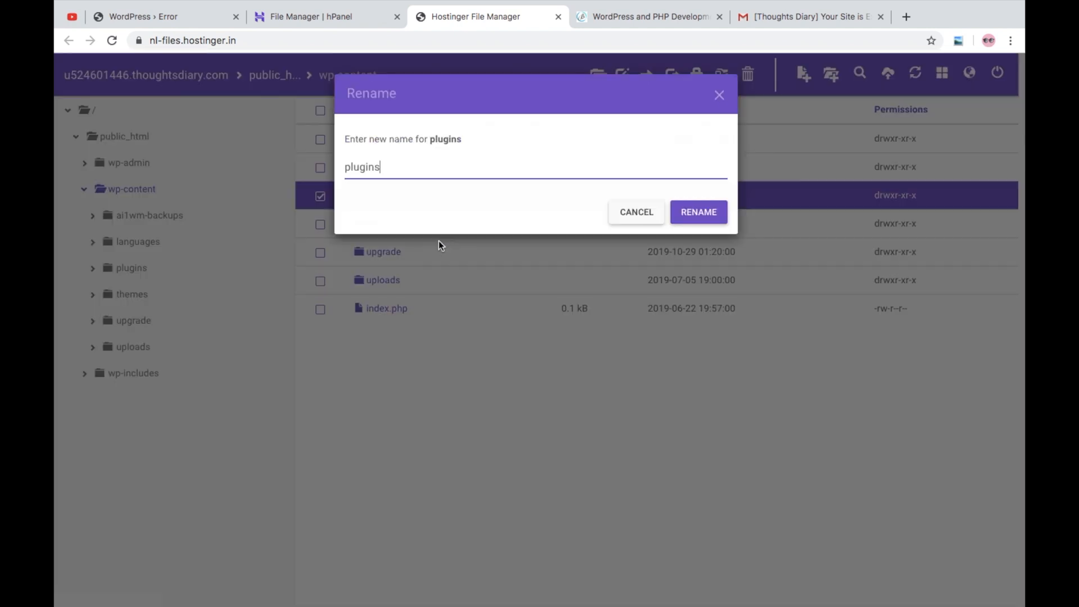
type(".old")
left_click(701, 215)
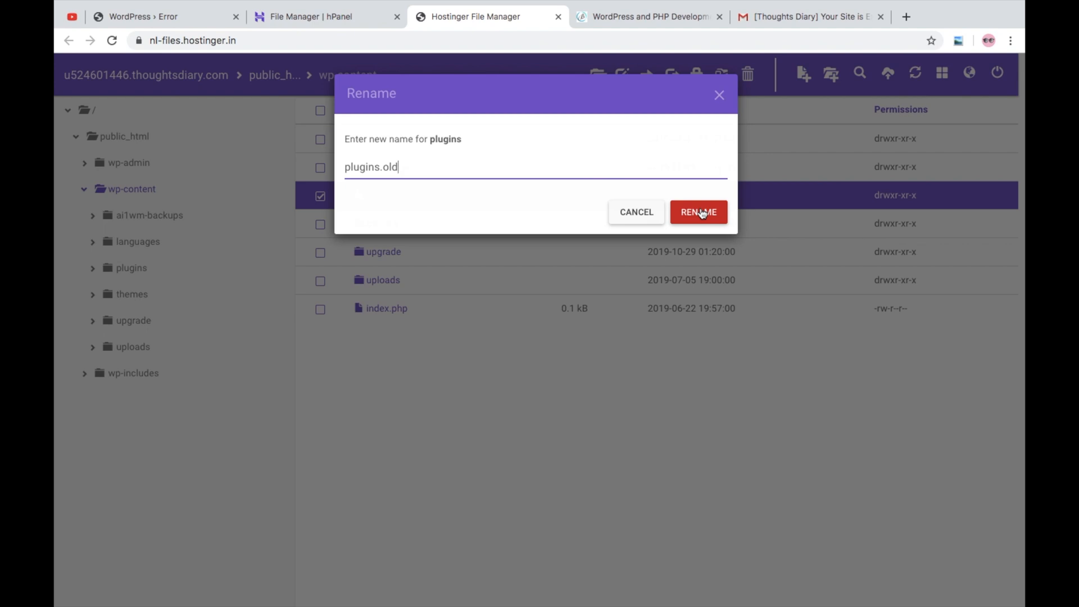
left_click(700, 213)
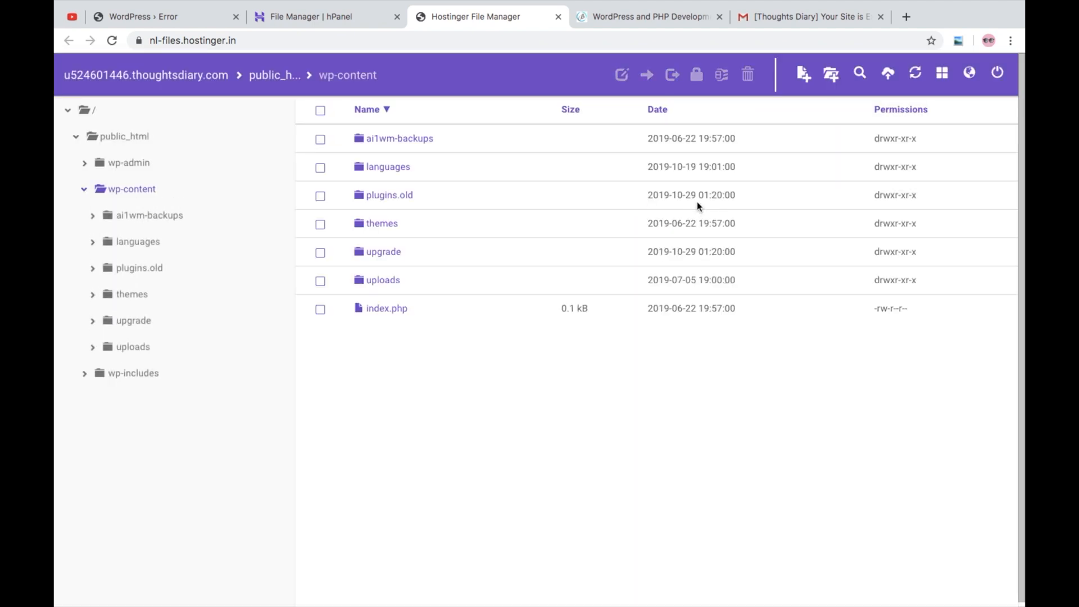
- Reload the WordPress admin and view Installed Plugins, showing three plugins deactivated
left_click(156, 19)
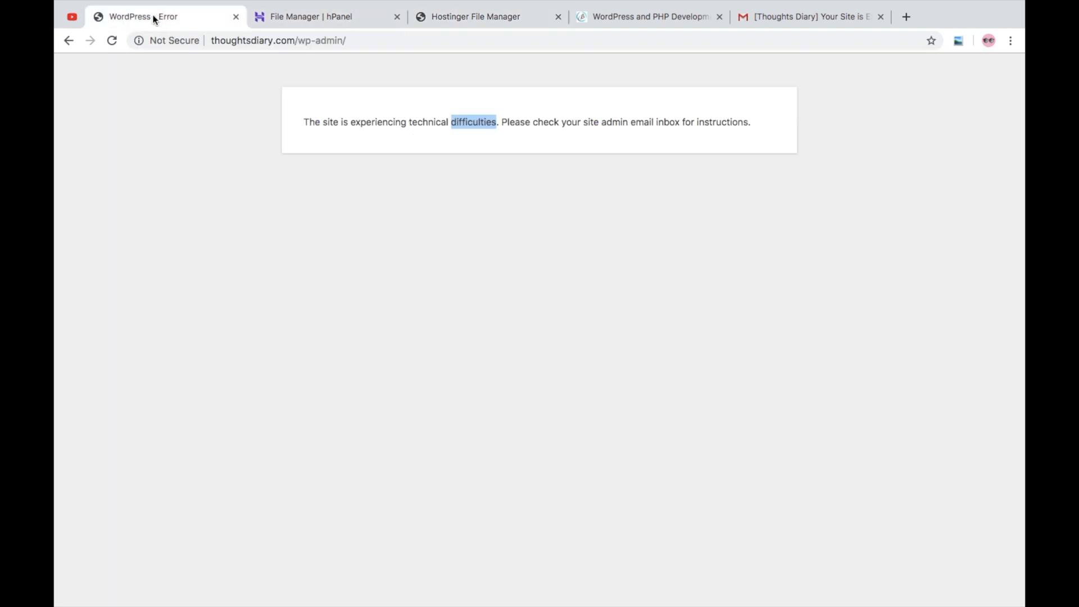
left_click(111, 42)
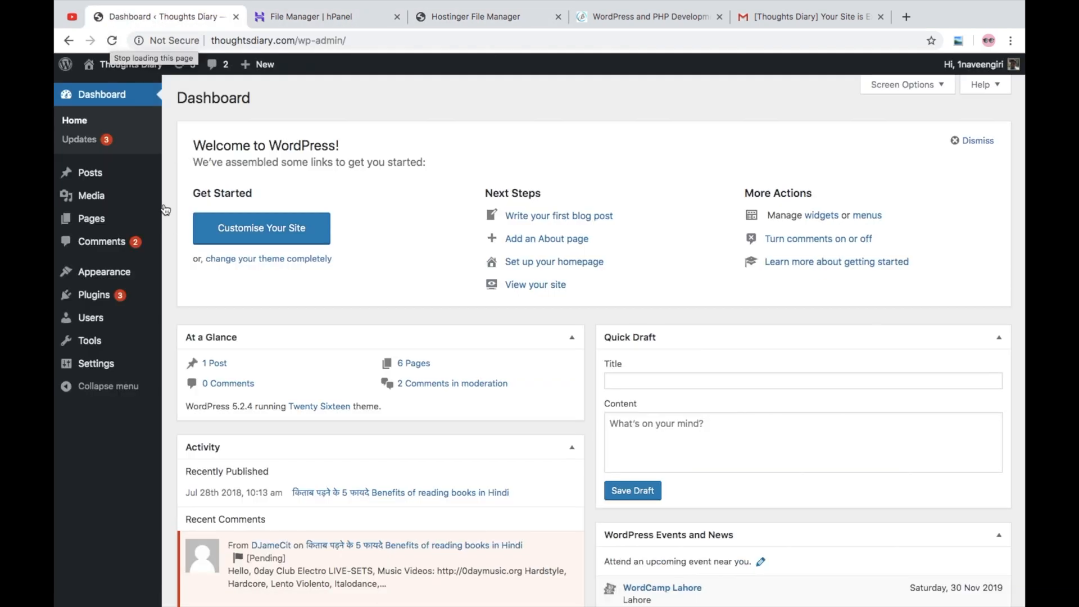
left_click(90, 298)
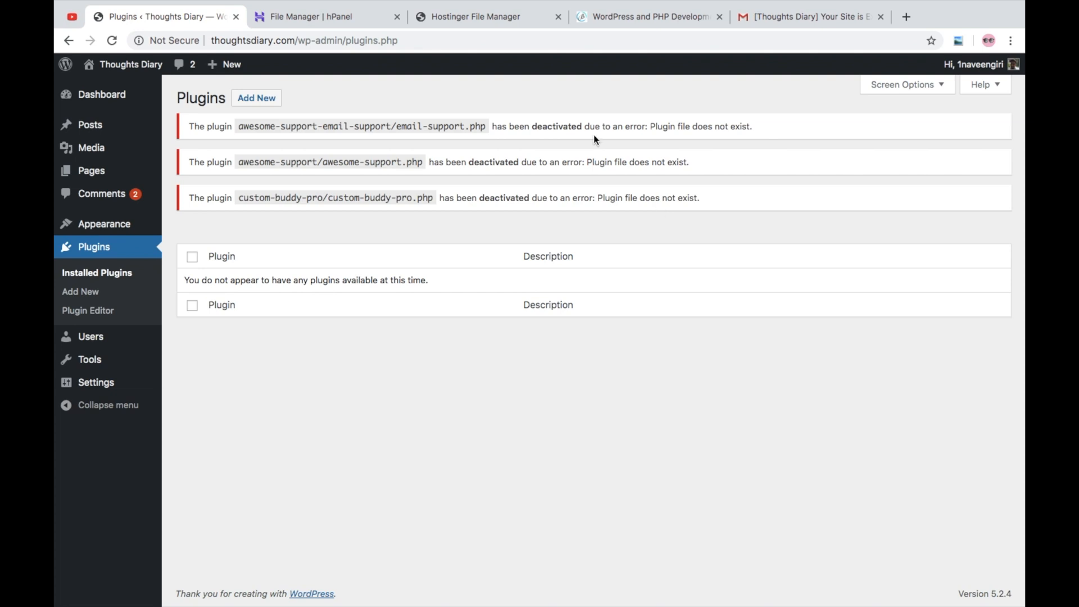
left_click(469, 15)
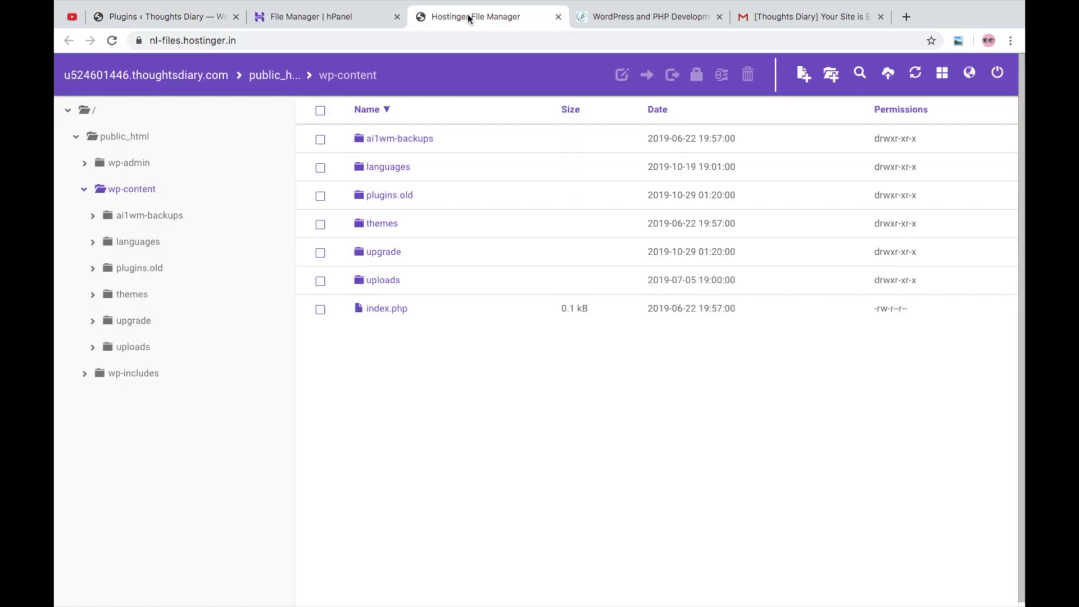
- Rename the plugins.old folder in wp-content back to plugins
right_click(389, 195)
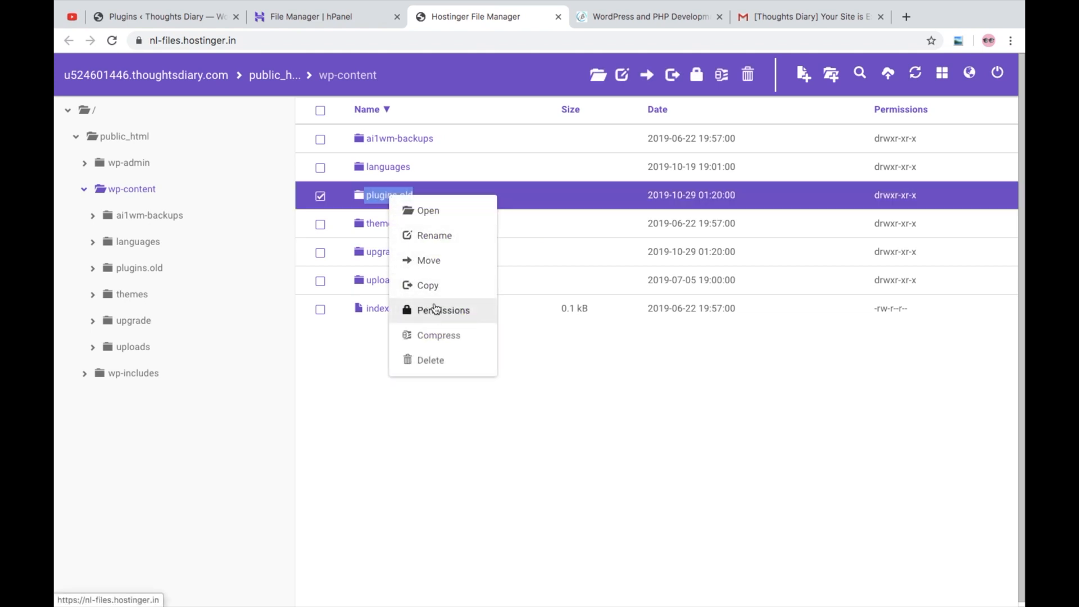
left_click(458, 236)
key("shift+Left")
key("shift+Left")
key("shift+Left")
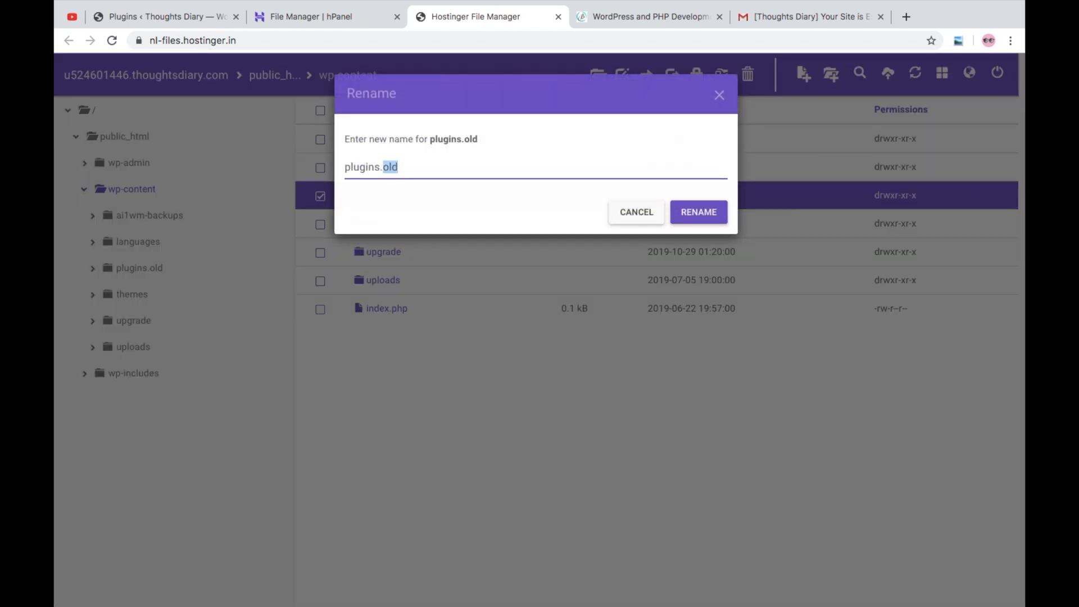
key("shift+Left")
key("BackSpace")
left_click(696, 221)
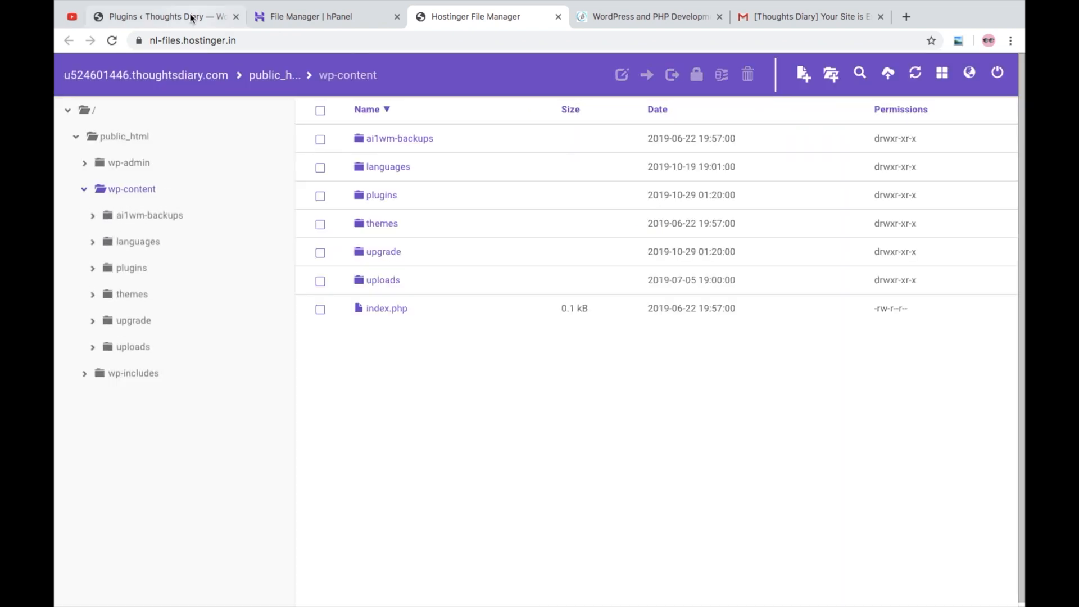
- Return to the WordPress plugins page and reload it
left_click(160, 16)
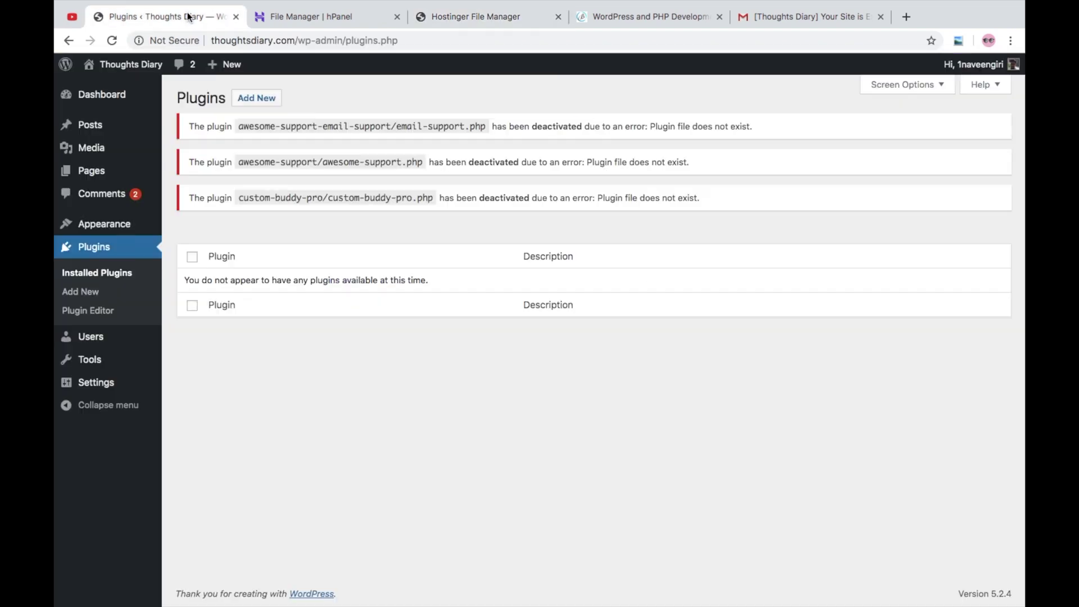
left_click(114, 39)
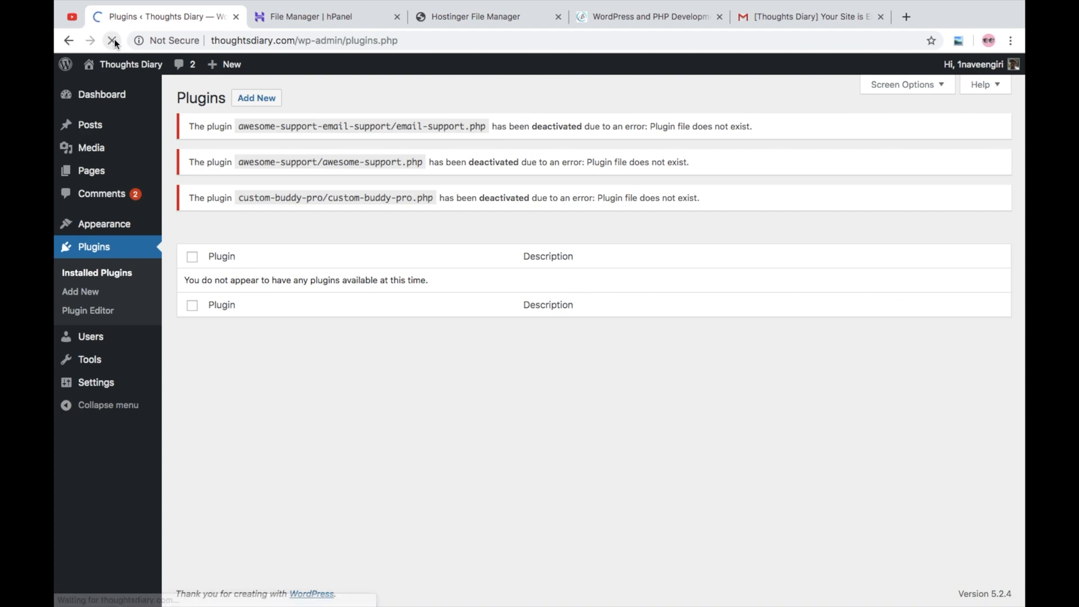
scroll(323, 273, "down", 5)
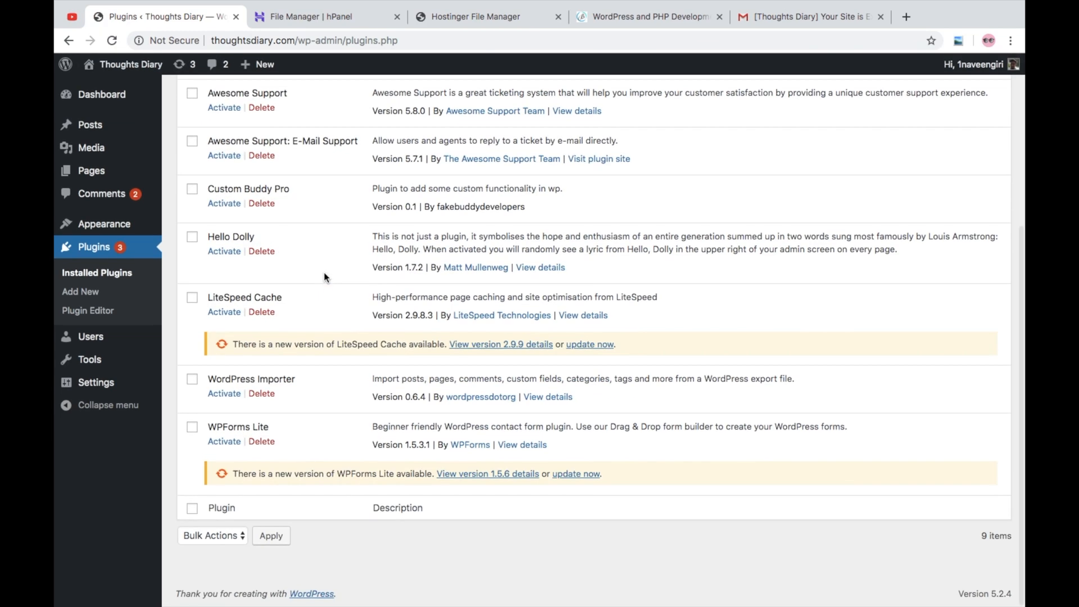
scroll(324, 275, "up", 3)
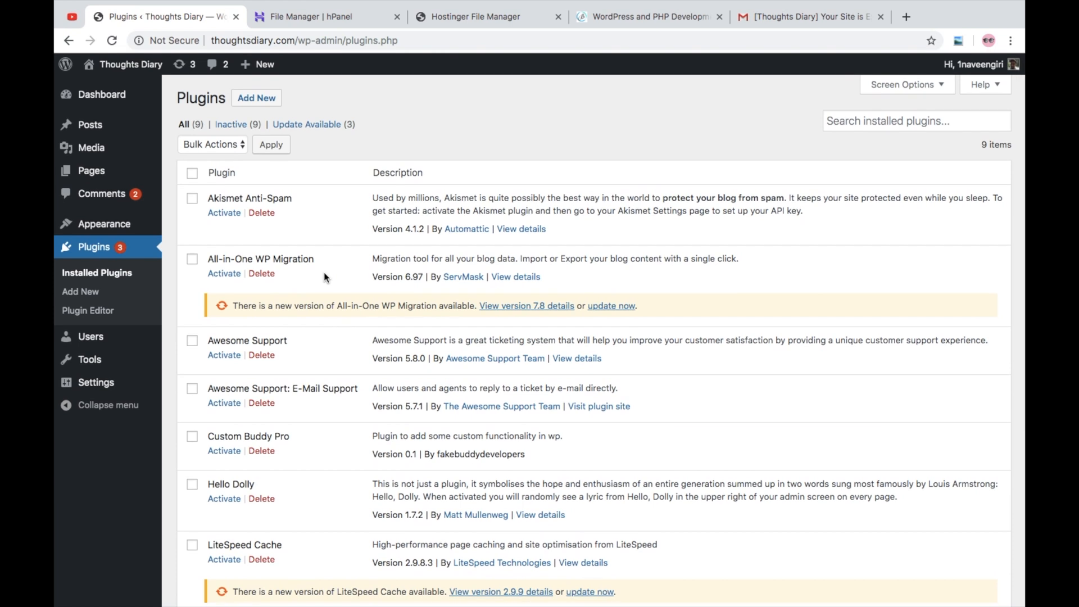
scroll(324, 276, "down", 2)
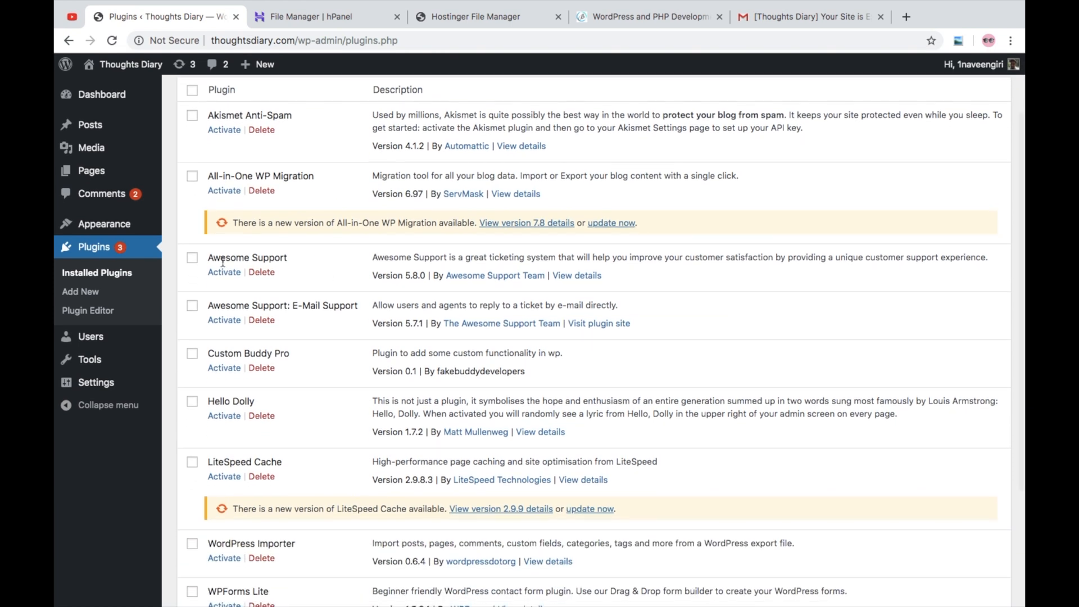
- Tick Awesome Support and Custom Buddy Pro, briefly checking the file manager listing
left_click(192, 258)
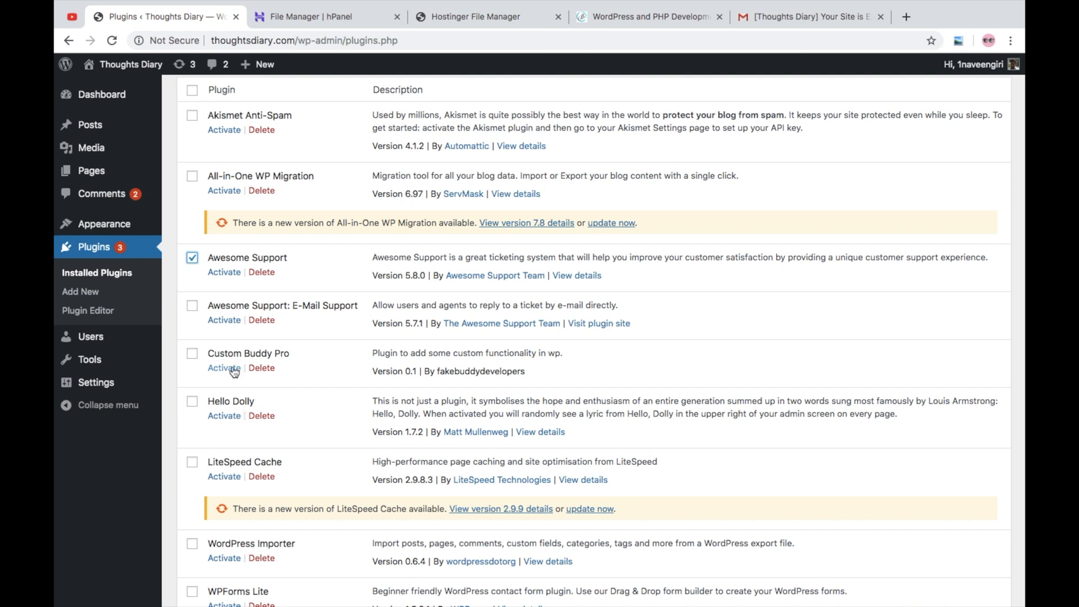
left_click(193, 355)
left_click(504, 17)
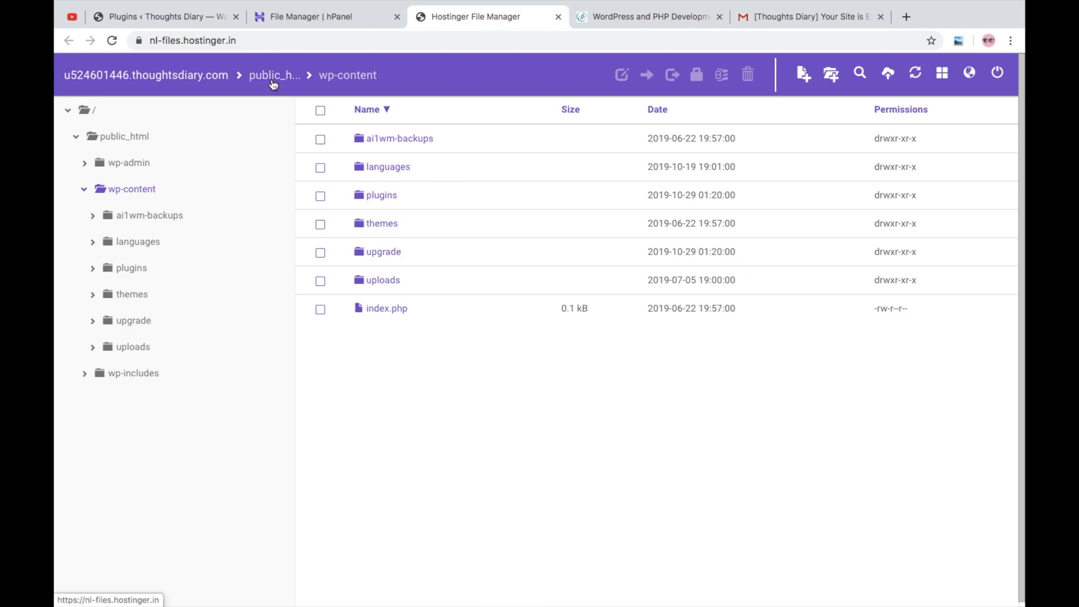
left_click(183, 17)
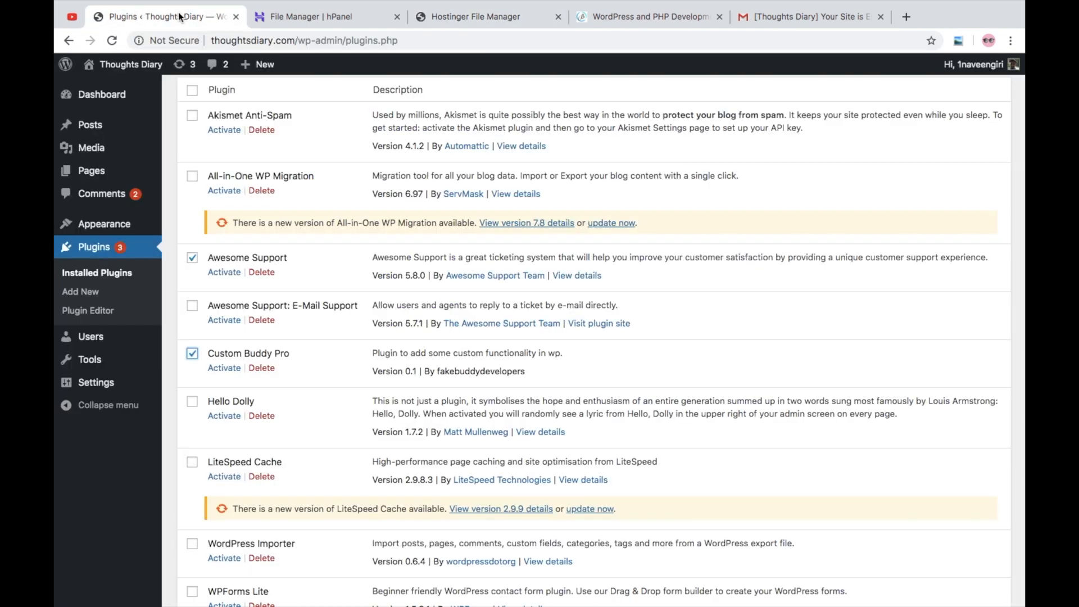
scroll(272, 136, "up", 2)
- Bulk-activate the marked plugins; Custom Buddy Pro fails with a fatal parse error
left_click(225, 146)
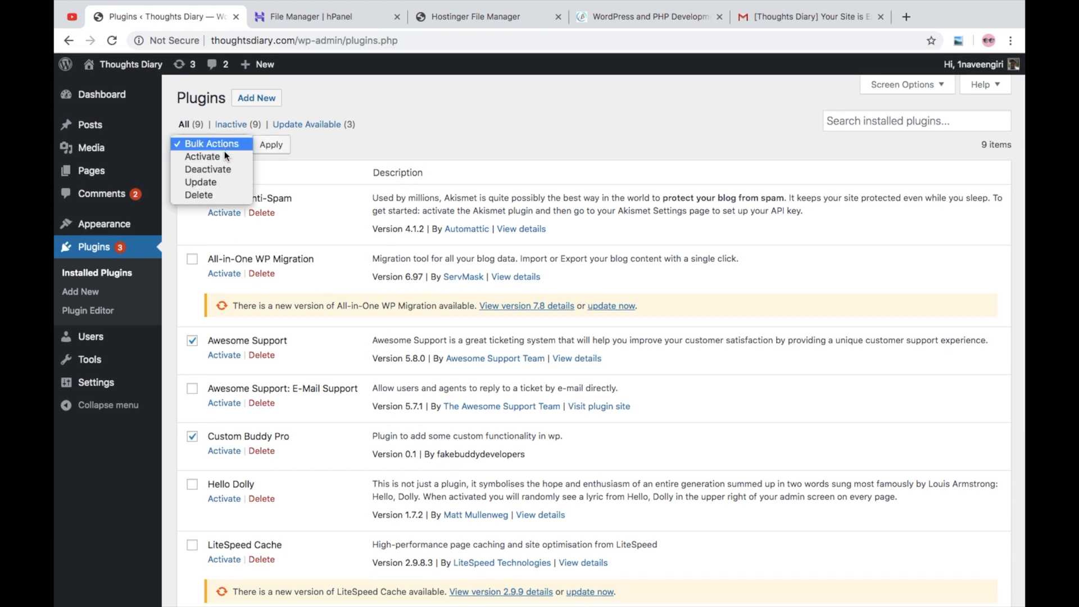
left_click(223, 156)
left_click(279, 150)
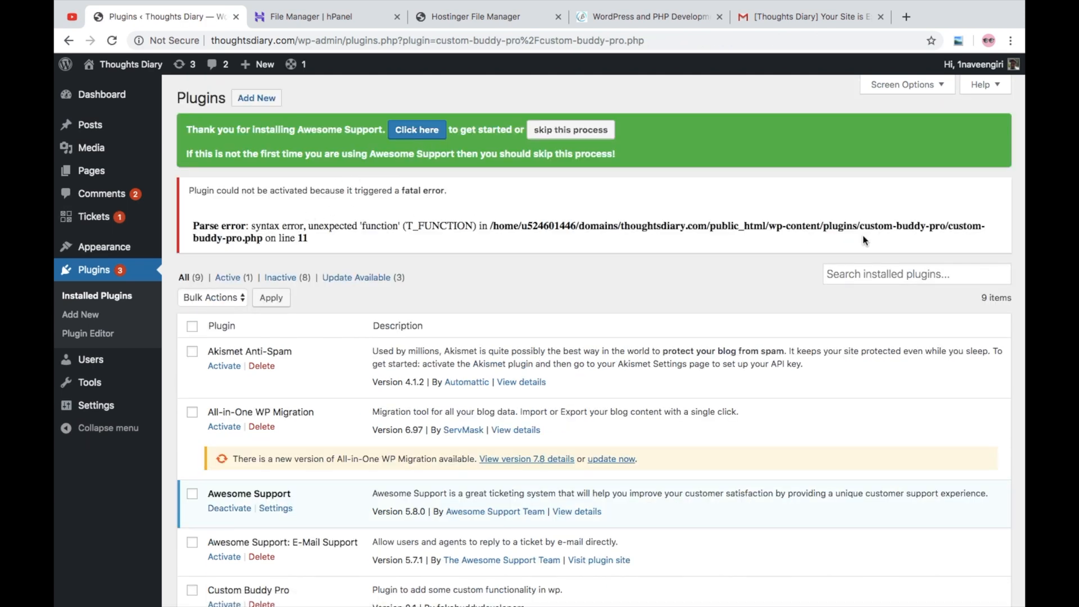
- Highlight the faulty plugin's folder path in the error and switch to the file manager
left_click_drag(824, 226, 943, 226)
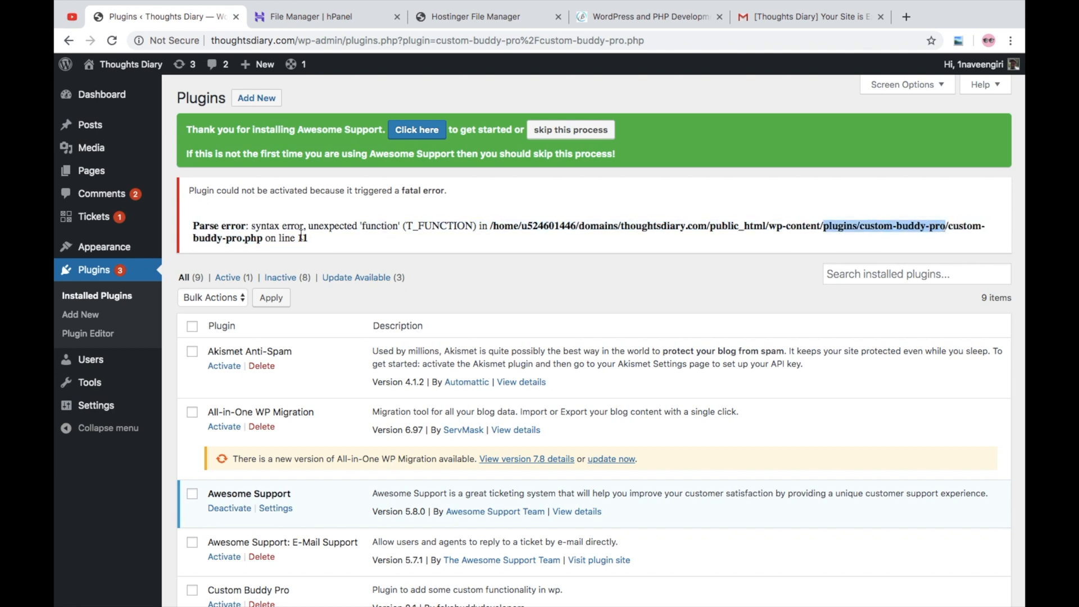
left_click(454, 22)
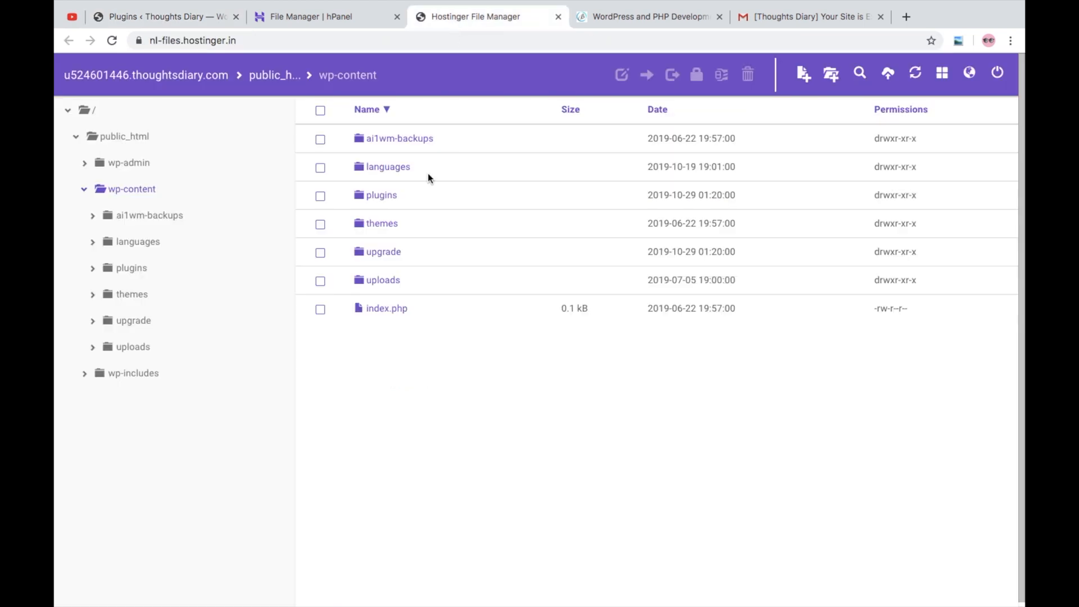
- Open the plugins folder and select the custom-buddy-pro folder
double_click(373, 198)
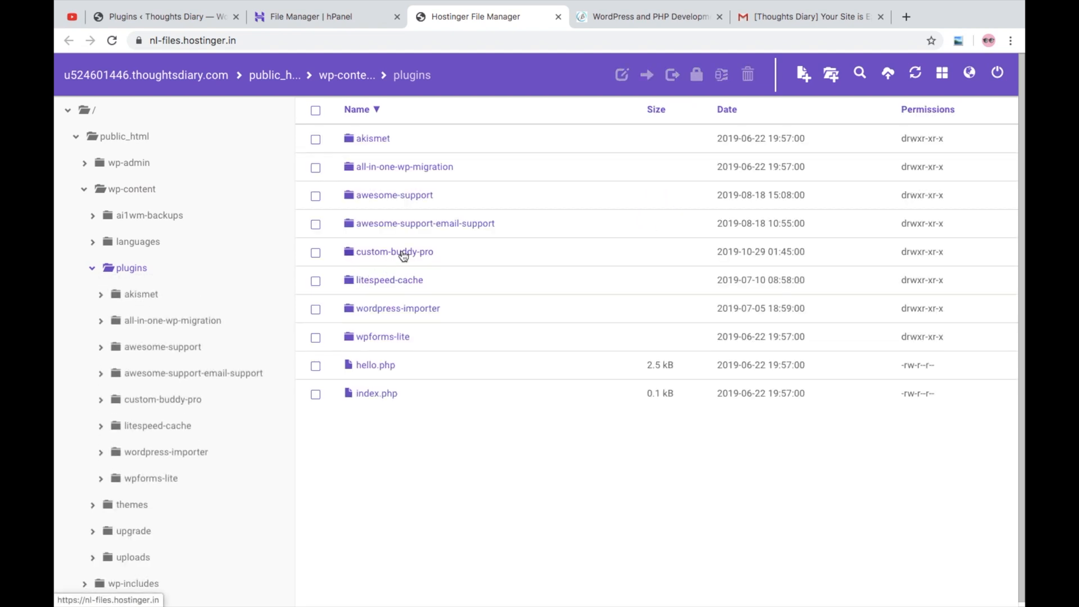
left_click(403, 256)
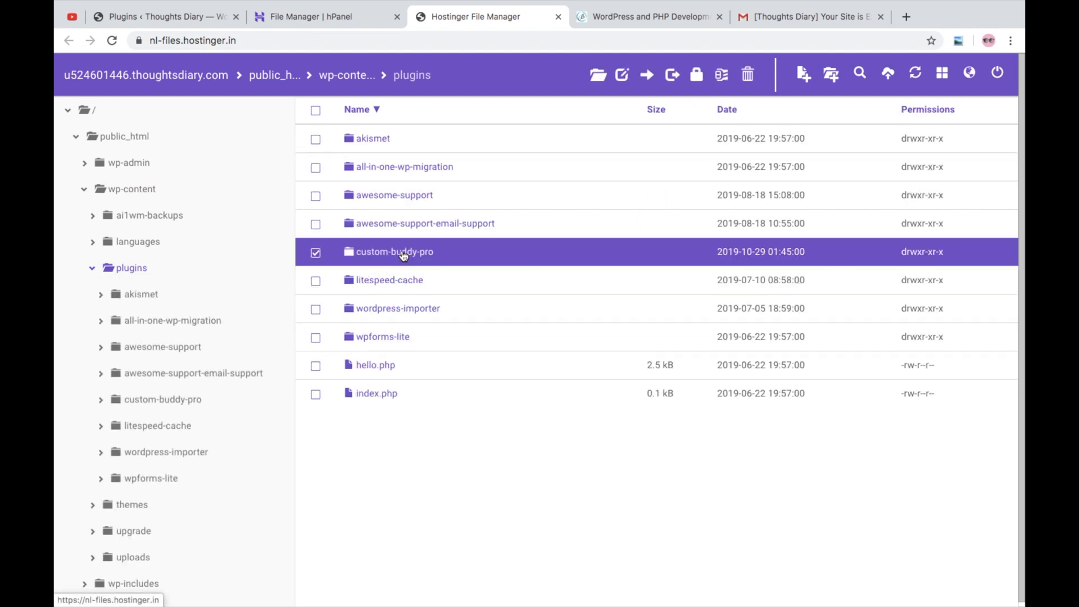
- Back on the WordPress plugins page, tick Hello Dolly and activate it
left_click(195, 18)
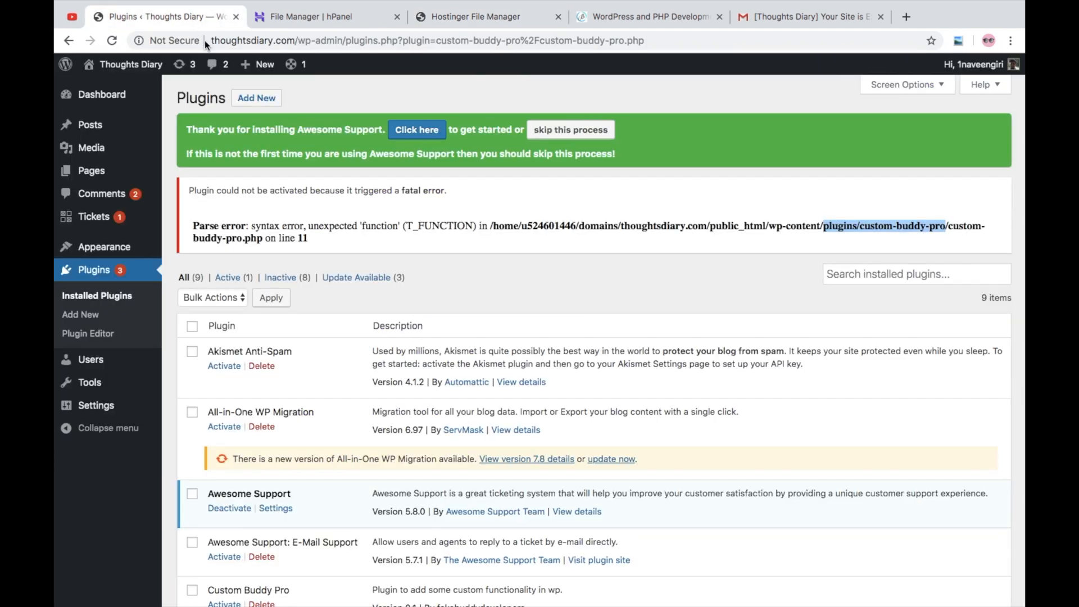
scroll(308, 418, "down", 5)
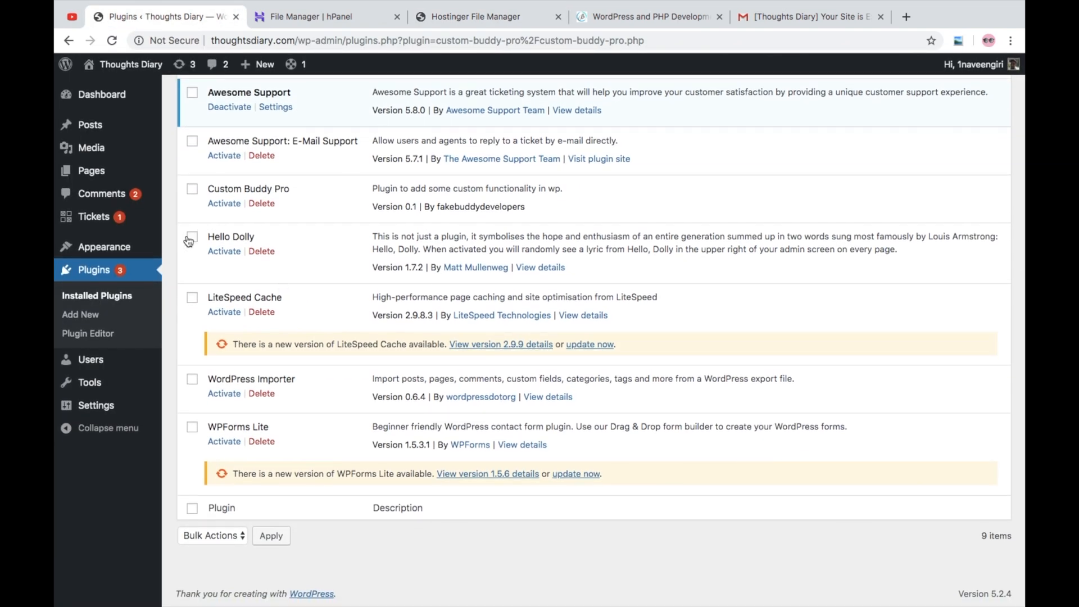
left_click(192, 239)
scroll(229, 310, "up", 5)
scroll(228, 311, "down", 5)
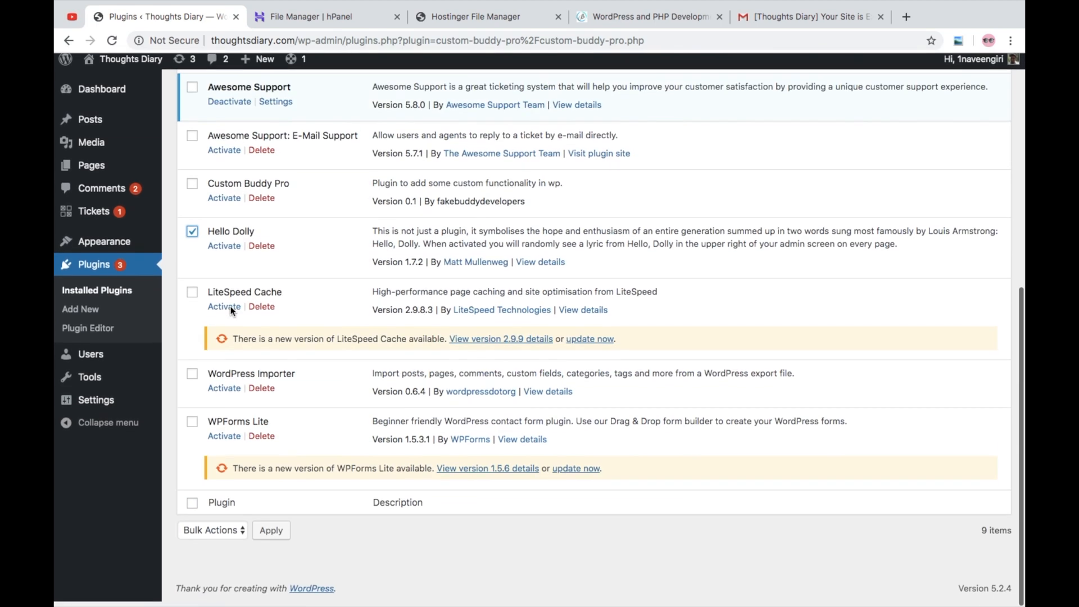
left_click(224, 253)
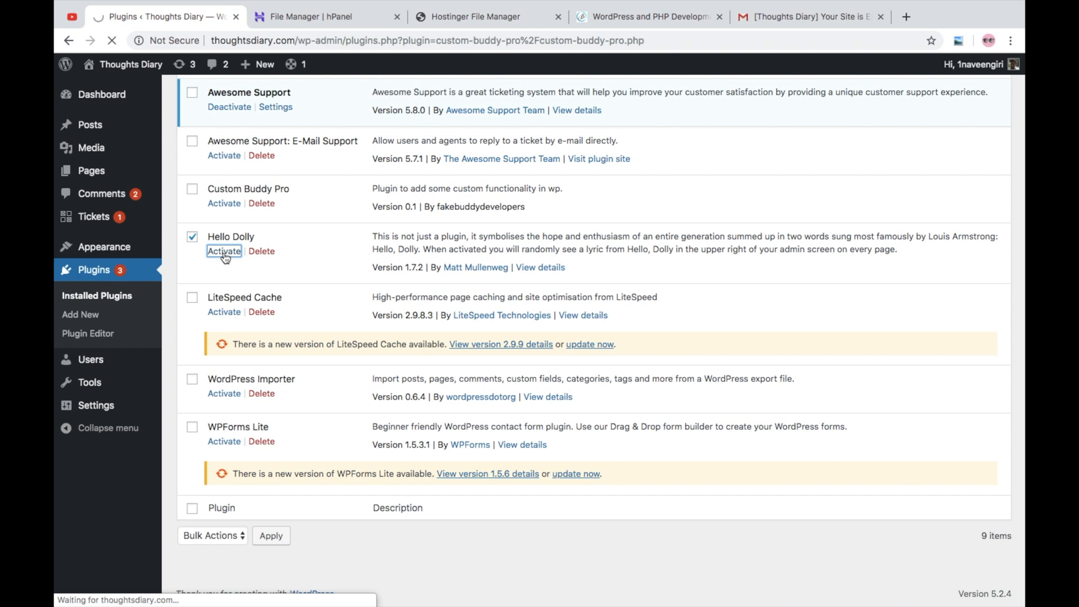